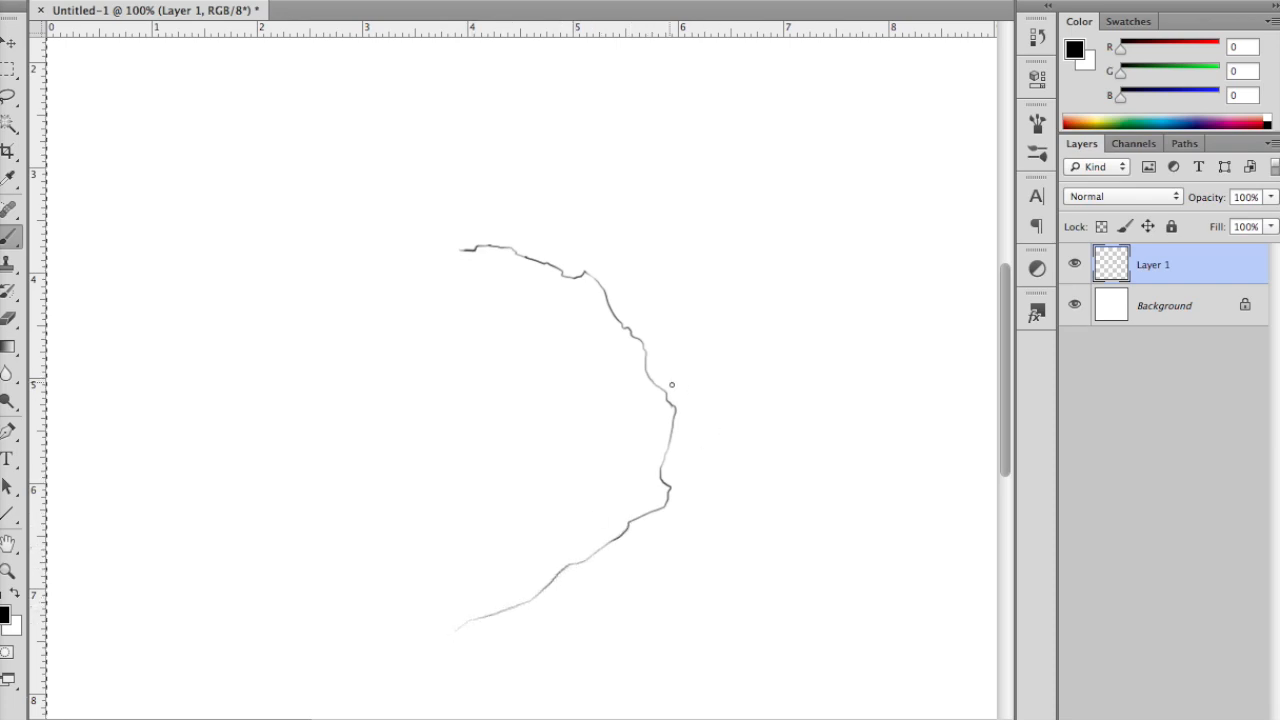
# Sketch the mountain's outer right slope and left outline on Layer 1, with small rock facets along the left edge.
pyautogui.moveTo(645, 352)
pyautogui.mouseDown()
pyautogui.moveTo(784, 496)
pyautogui.moveTo(930, 564)
pyautogui.mouseUp()
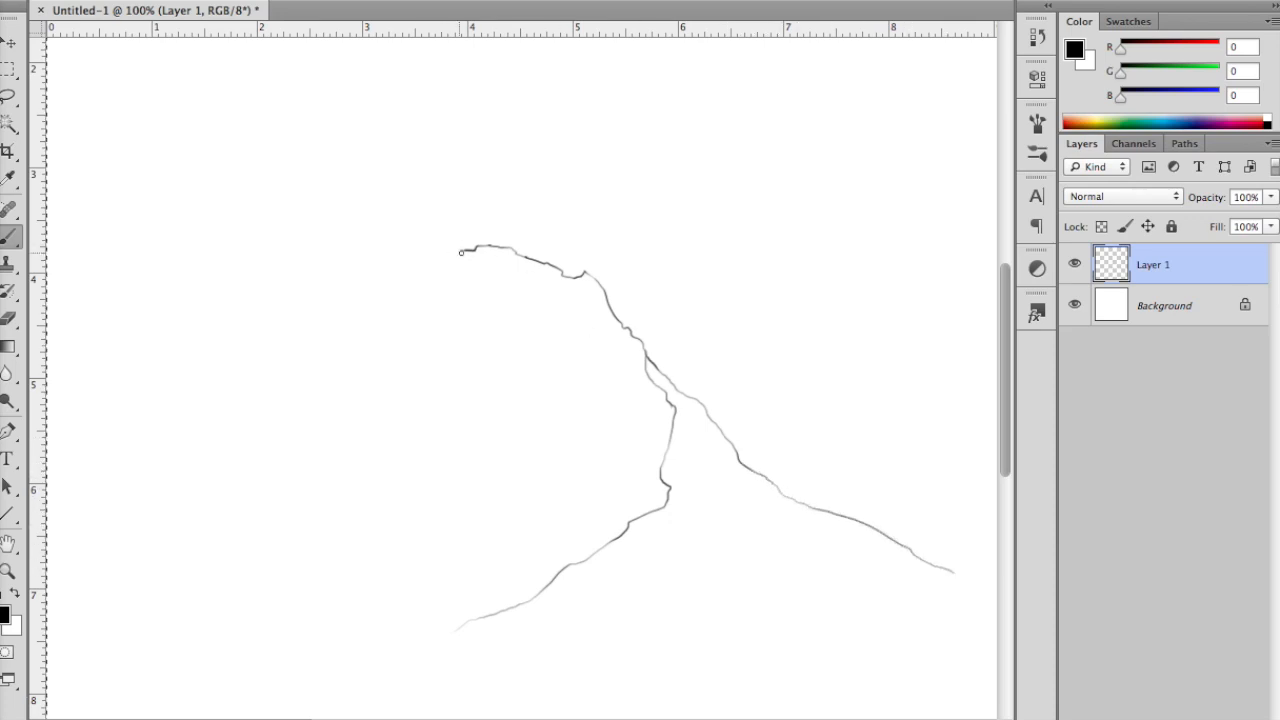
pyautogui.moveTo(462, 249)
pyautogui.mouseDown()
pyautogui.moveTo(339, 342)
pyautogui.moveTo(337, 402)
pyautogui.moveTo(306, 429)
pyautogui.moveTo(81, 544)
pyautogui.mouseUp()
pyautogui.moveTo(336, 343)
pyautogui.mouseDown()
pyautogui.moveTo(249, 459)
pyautogui.moveTo(336, 347)
pyautogui.moveTo(290, 433)
pyautogui.moveTo(320, 376)
pyautogui.moveTo(335, 375)
pyautogui.moveTo(309, 423)
pyautogui.mouseUp()
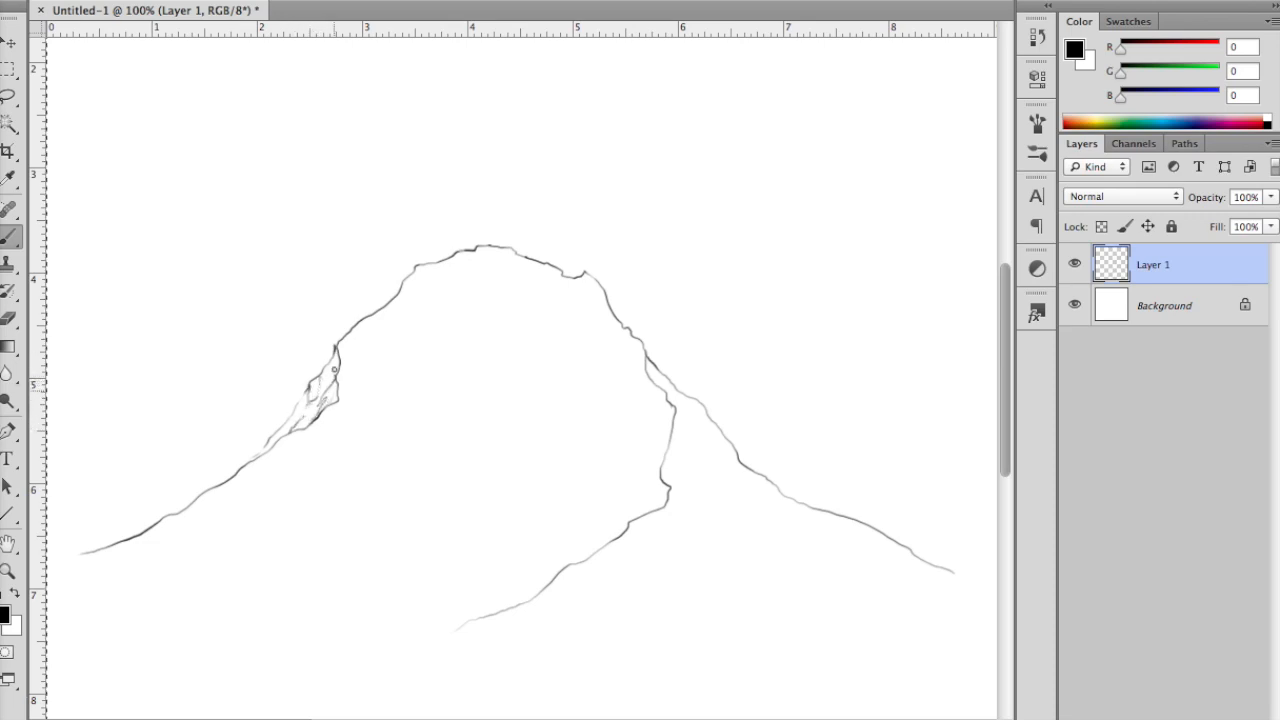
pyautogui.moveTo(405, 281)
pyautogui.mouseDown()
pyautogui.moveTo(396, 372)
pyautogui.moveTo(385, 328)
pyautogui.moveTo(390, 357)
pyautogui.moveTo(402, 302)
pyautogui.moveTo(380, 394)
pyautogui.mouseUp()
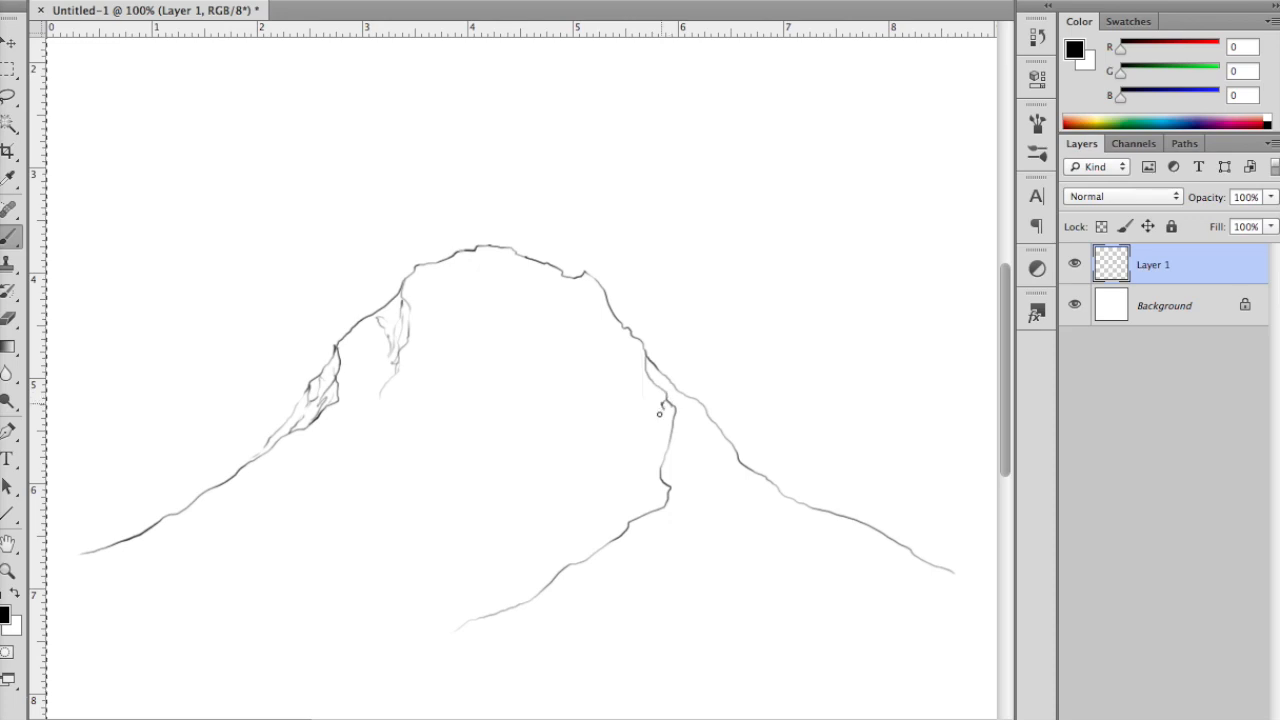
# Draw a crevice line down from the inner right ridge and a jagged ledge running down-left from the mountain's center.
pyautogui.moveTo(660, 402)
pyautogui.mouseDown()
pyautogui.moveTo(609, 439)
pyautogui.moveTo(577, 498)
pyautogui.moveTo(536, 521)
pyautogui.mouseUp()
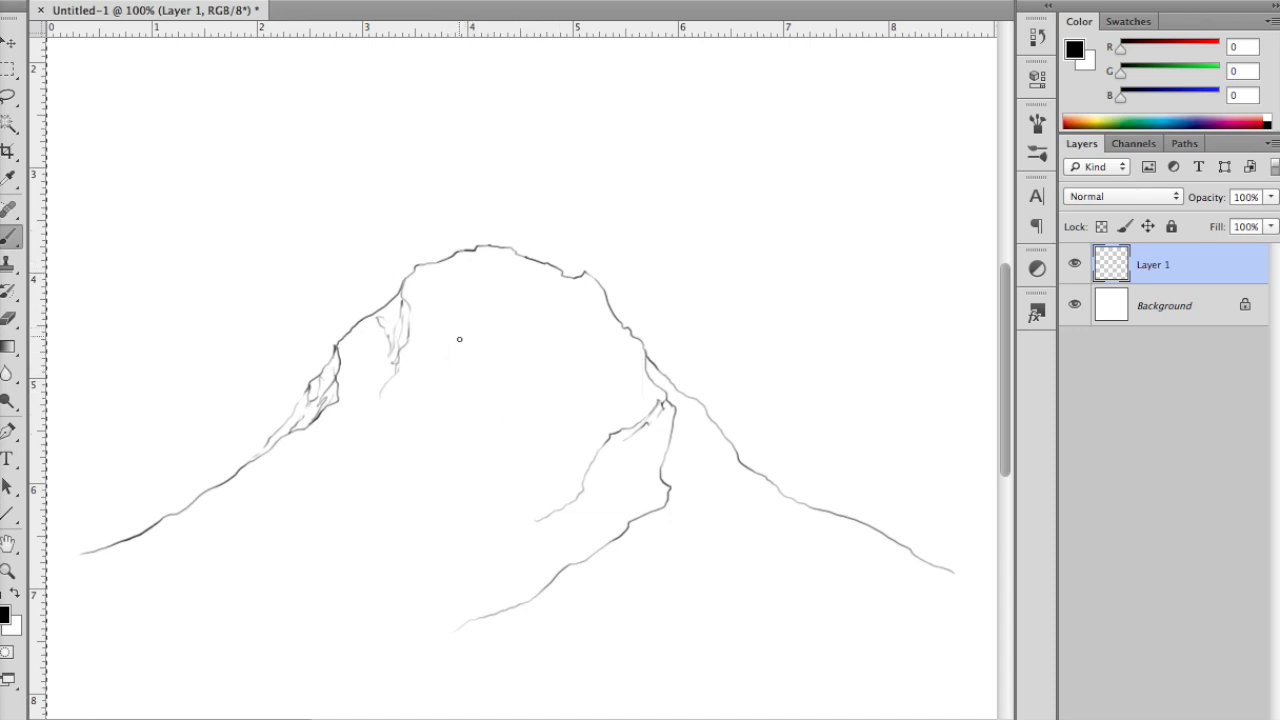
pyautogui.moveTo(463, 362)
pyautogui.mouseDown()
pyautogui.moveTo(468, 418)
pyautogui.moveTo(433, 459)
pyautogui.mouseUp()
pyautogui.moveTo(471, 428)
pyautogui.mouseDown()
pyautogui.moveTo(500, 432)
pyautogui.moveTo(458, 442)
pyautogui.moveTo(450, 431)
pyautogui.moveTo(352, 518)
pyautogui.mouseUp()
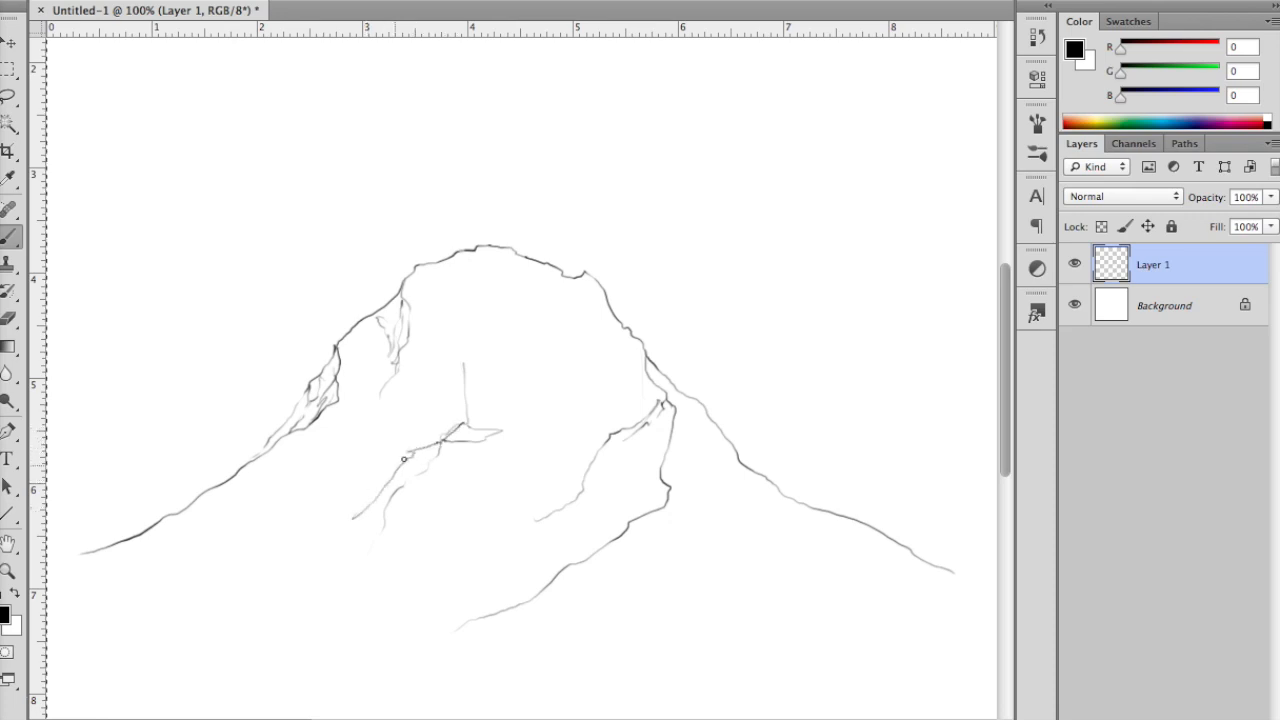
pyautogui.moveTo(404, 450)
pyautogui.mouseDown()
pyautogui.moveTo(464, 386)
pyautogui.moveTo(465, 405)
pyautogui.mouseUp()
pyautogui.moveTo(404, 450)
pyautogui.mouseDown()
pyautogui.moveTo(387, 479)
pyautogui.moveTo(411, 456)
pyautogui.moveTo(354, 530)
pyautogui.mouseUp()
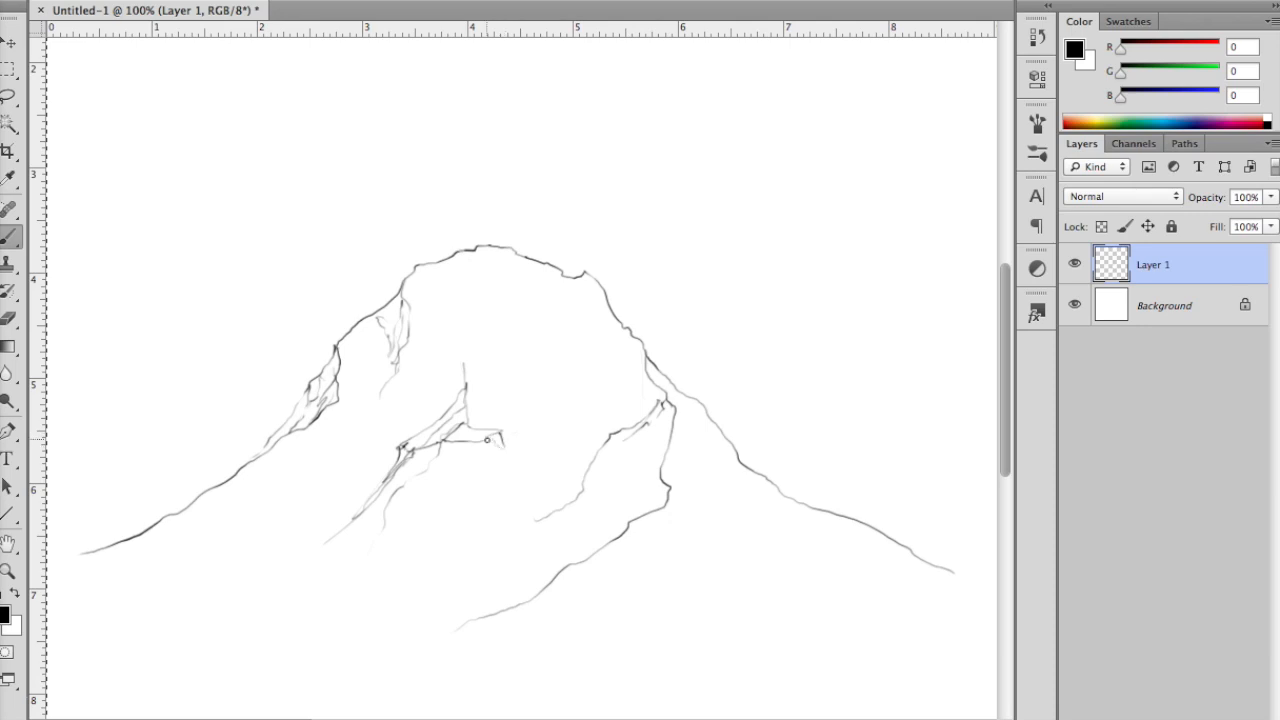
# Build up the central rock outcrop with angular facets and extend ridge lines below it toward the lower slope.
pyautogui.moveTo(505, 440); pyautogui.dragTo(522, 456)
pyautogui.moveTo(476, 412); pyautogui.dragTo(478, 368)
pyautogui.moveTo(486, 415)
pyautogui.mouseDown()
pyautogui.moveTo(491, 393)
pyautogui.moveTo(531, 411)
pyautogui.mouseUp()
pyautogui.moveTo(470, 363)
pyautogui.mouseDown()
pyautogui.moveTo(518, 403)
pyautogui.moveTo(525, 428)
pyautogui.moveTo(497, 432)
pyautogui.mouseUp()
pyautogui.moveTo(470, 380); pyautogui.dragTo(467, 364)
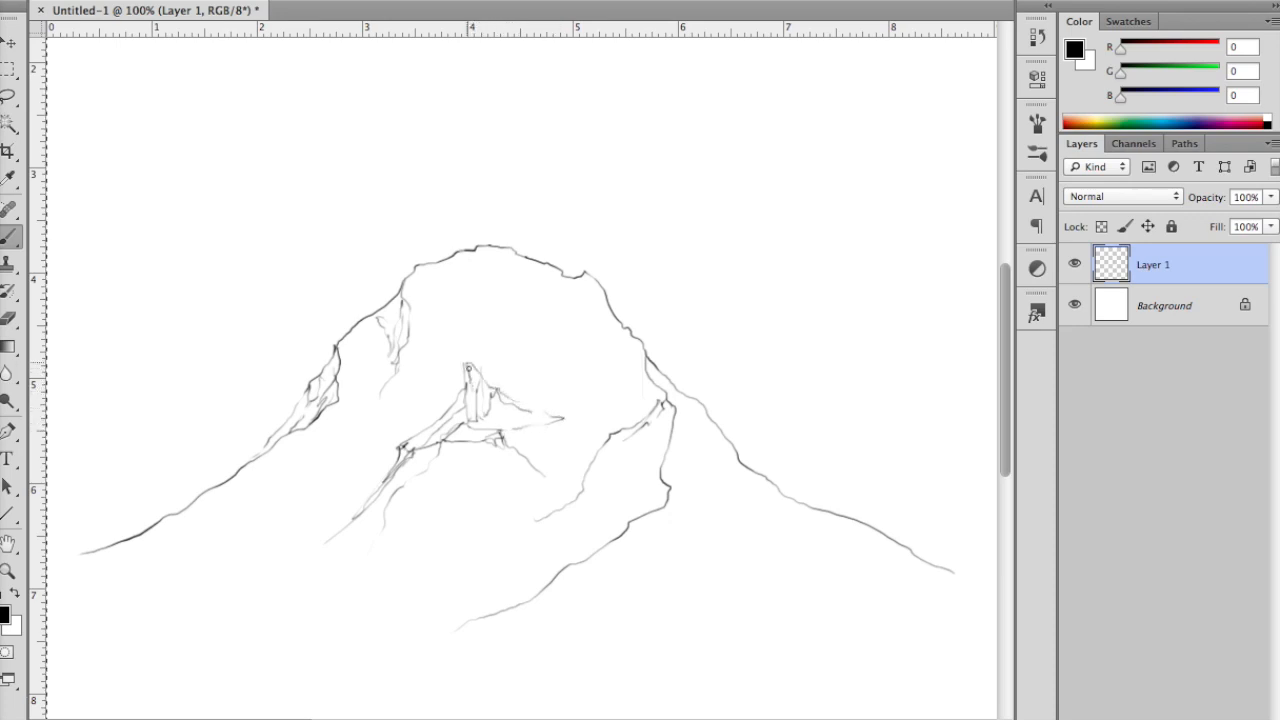
pyautogui.moveTo(610, 436); pyautogui.dragTo(552, 475)
pyautogui.moveTo(563, 428)
pyautogui.mouseDown()
pyautogui.moveTo(548, 476)
pyautogui.moveTo(476, 540)
pyautogui.mouseUp()
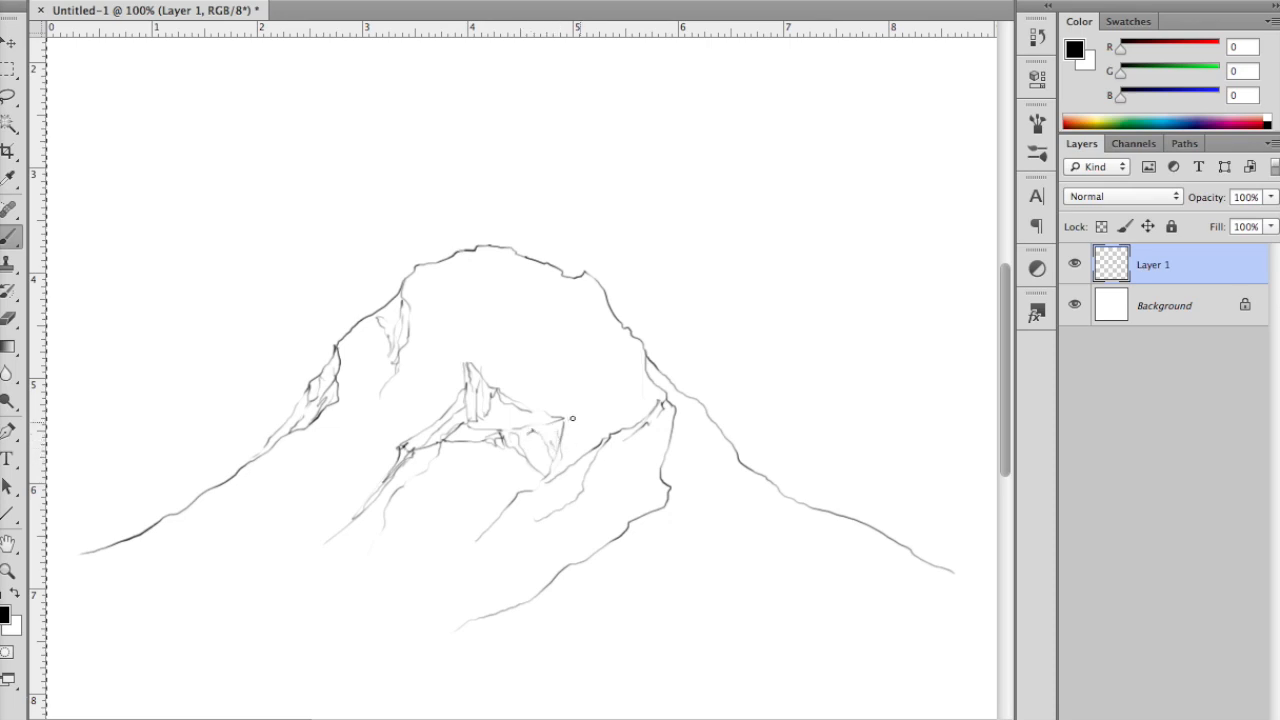
# Fill the upper face between the summit, the right shoulder and the central outcrop with crevice and rock-edge lines.
pyautogui.moveTo(630, 345); pyautogui.dragTo(583, 398)
pyautogui.moveTo(620, 335)
pyautogui.mouseDown()
pyautogui.moveTo(610, 351)
pyautogui.moveTo(604, 299)
pyautogui.moveTo(592, 381)
pyautogui.moveTo(566, 428)
pyautogui.moveTo(626, 387)
pyautogui.moveTo(650, 390)
pyautogui.moveTo(632, 410)
pyautogui.mouseUp()
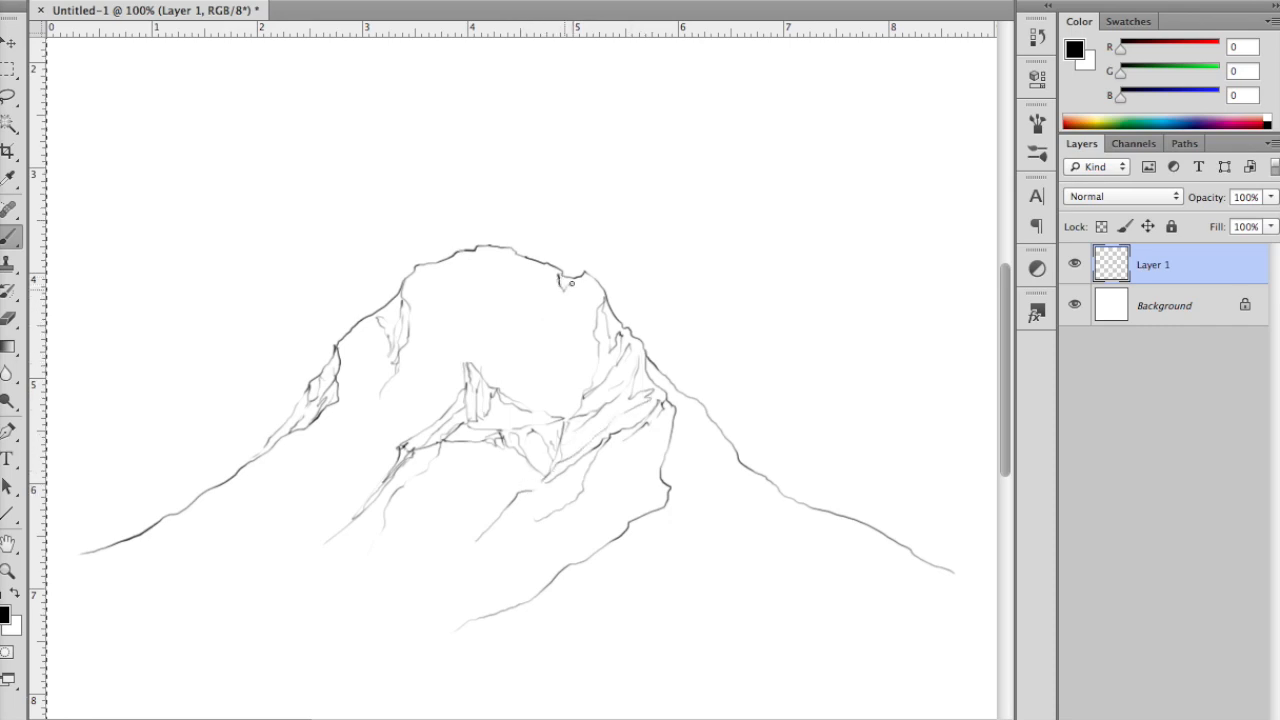
pyautogui.moveTo(572, 291)
pyautogui.mouseDown()
pyautogui.moveTo(553, 310)
pyautogui.moveTo(558, 360)
pyautogui.moveTo(557, 313)
pyautogui.moveTo(588, 316)
pyautogui.mouseUp()
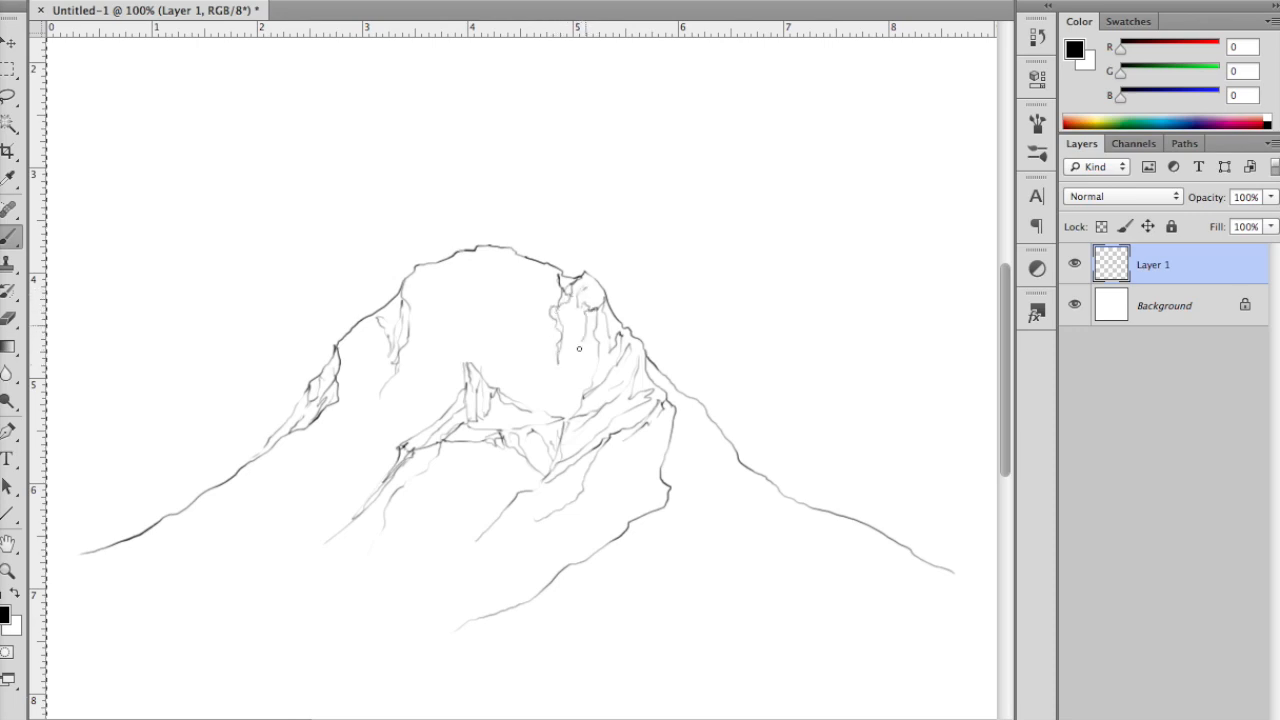
pyautogui.moveTo(565, 367)
pyautogui.mouseDown()
pyautogui.moveTo(561, 414)
pyautogui.moveTo(551, 350)
pyautogui.moveTo(533, 330)
pyautogui.moveTo(548, 308)
pyautogui.moveTo(514, 258)
pyautogui.mouseUp()
pyautogui.moveTo(519, 257)
pyautogui.mouseDown()
pyautogui.moveTo(553, 293)
pyautogui.moveTo(544, 298)
pyautogui.moveTo(544, 280)
pyautogui.moveTo(523, 296)
pyautogui.moveTo(515, 279)
pyautogui.moveTo(518, 298)
pyautogui.moveTo(547, 352)
pyautogui.moveTo(496, 310)
pyautogui.moveTo(471, 361)
pyautogui.mouseUp()
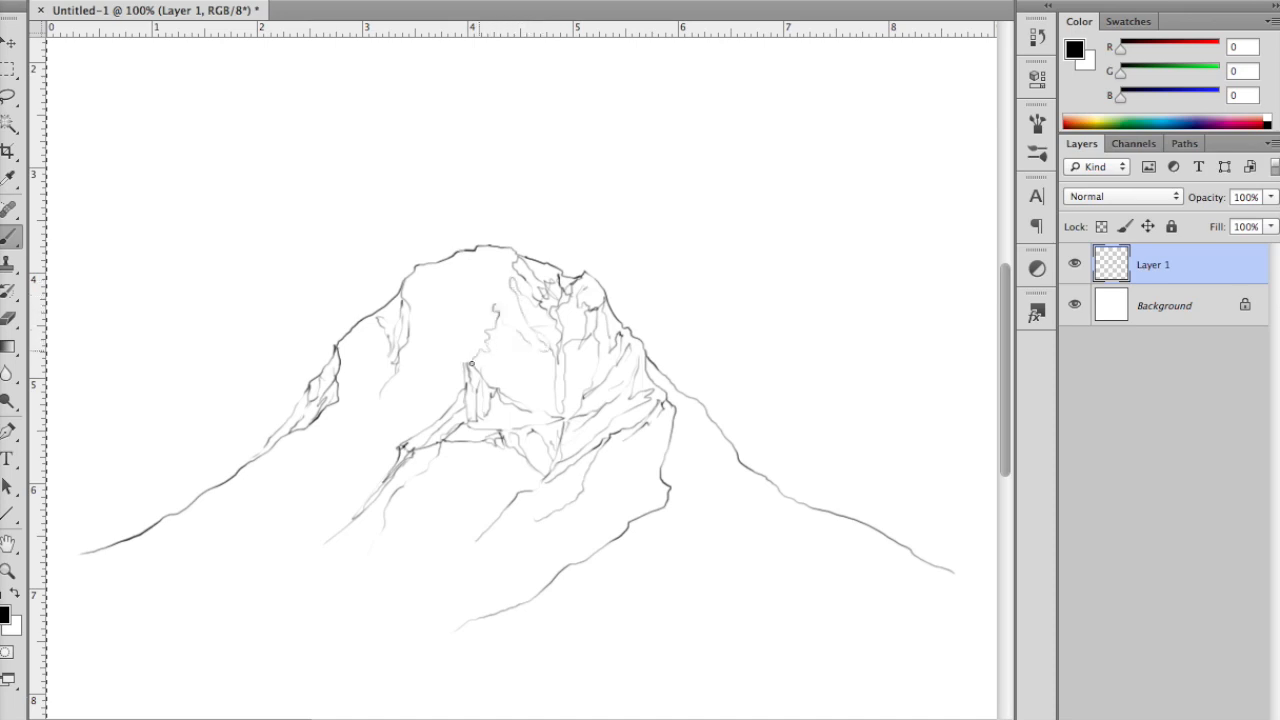
pyautogui.moveTo(506, 290)
pyautogui.mouseDown()
pyautogui.moveTo(504, 324)
pyautogui.moveTo(536, 359)
pyautogui.moveTo(506, 347)
pyautogui.moveTo(555, 407)
pyautogui.mouseUp()
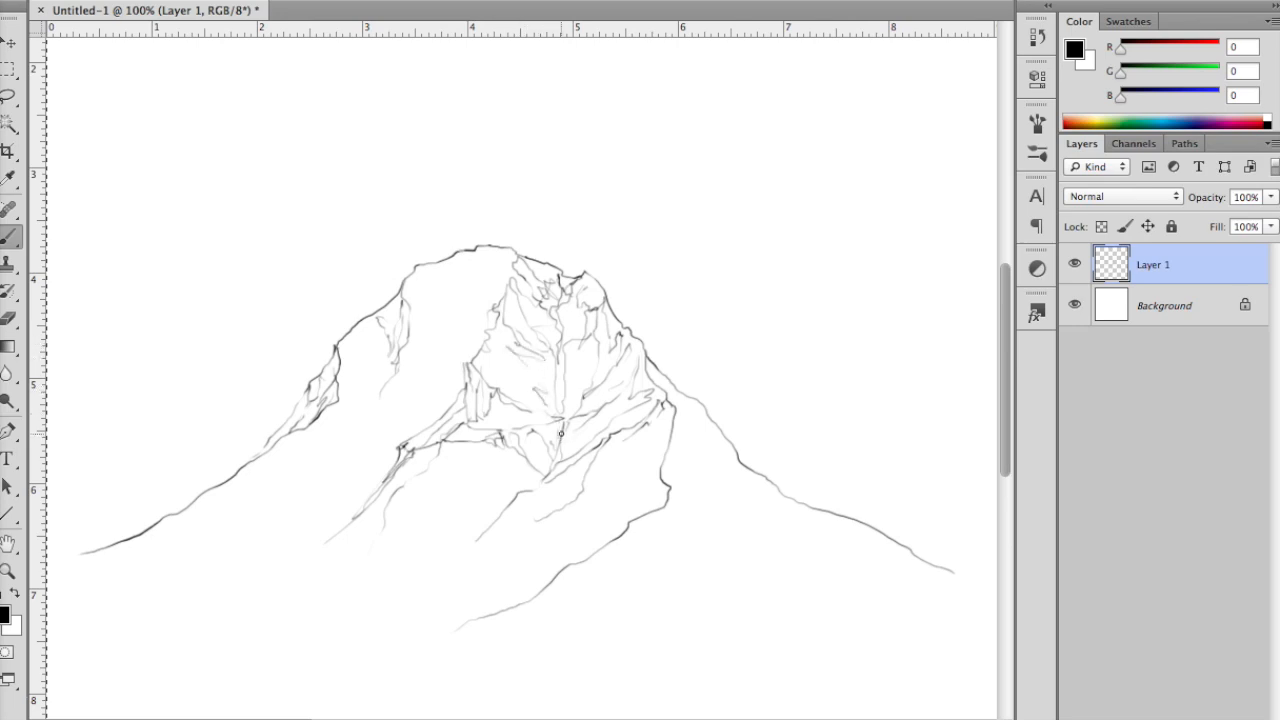
# Add diagonal ridge lines along the inner right ridge and rock lines below the central outcrop.
pyautogui.moveTo(671, 410)
pyautogui.mouseDown()
pyautogui.moveTo(645, 489)
pyautogui.moveTo(533, 562)
pyautogui.mouseUp()
pyautogui.moveTo(512, 579)
pyautogui.mouseDown()
pyautogui.moveTo(427, 615)
pyautogui.moveTo(437, 599)
pyautogui.mouseUp()
pyautogui.moveTo(548, 519)
pyautogui.mouseDown()
pyautogui.moveTo(487, 552)
pyautogui.moveTo(583, 499)
pyautogui.moveTo(517, 560)
pyautogui.mouseUp()
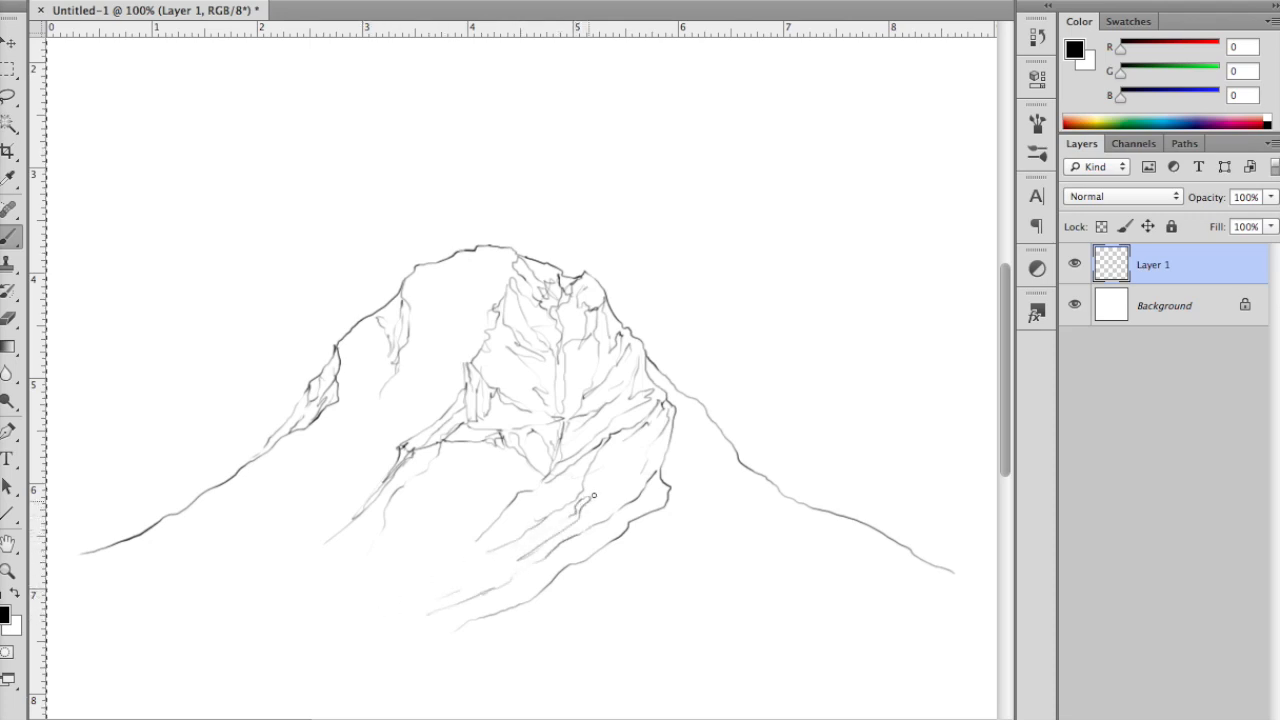
pyautogui.moveTo(654, 441); pyautogui.dragTo(610, 509)
pyautogui.moveTo(528, 490)
pyautogui.mouseDown()
pyautogui.moveTo(453, 540)
pyautogui.moveTo(383, 563)
pyautogui.moveTo(492, 524)
pyautogui.moveTo(436, 508)
pyautogui.mouseUp()
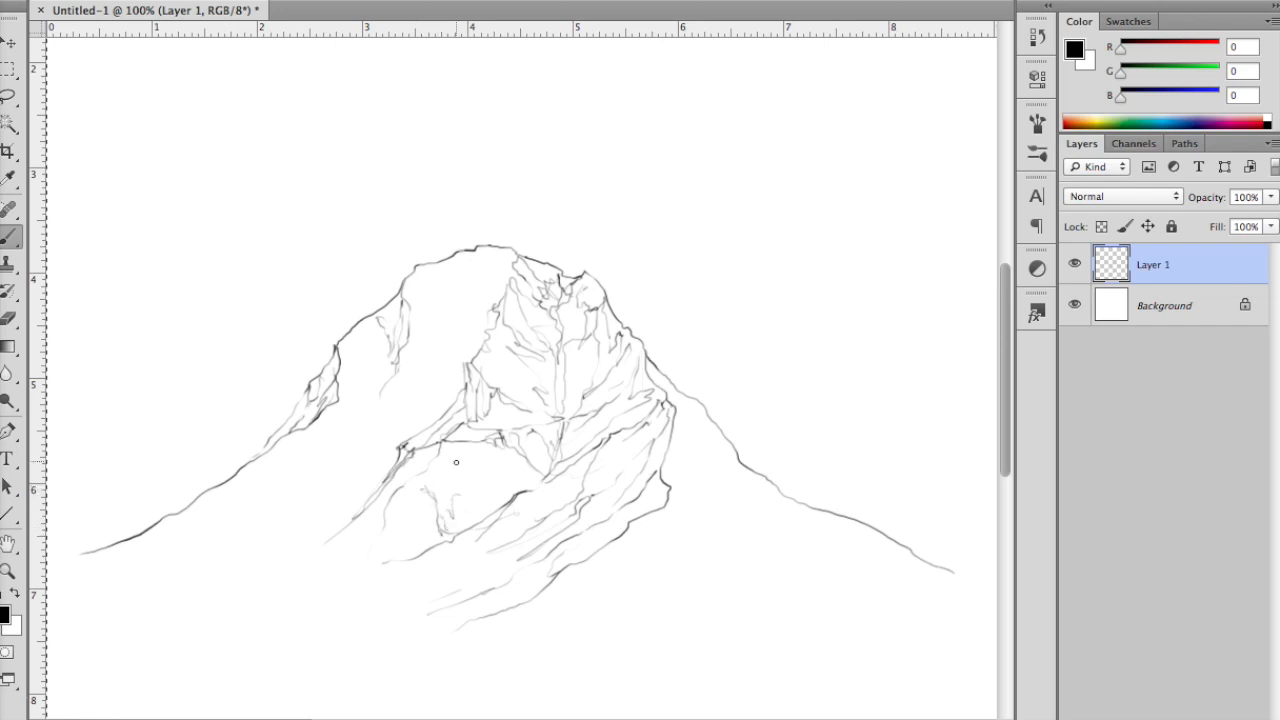
pyautogui.moveTo(465, 450)
pyautogui.mouseDown()
pyautogui.moveTo(513, 496)
pyautogui.moveTo(517, 469)
pyautogui.mouseUp()
pyautogui.moveTo(606, 471)
pyautogui.mouseDown()
pyautogui.moveTo(640, 436)
pyautogui.moveTo(612, 543)
pyautogui.moveTo(629, 519)
pyautogui.moveTo(580, 555)
pyautogui.mouseUp()
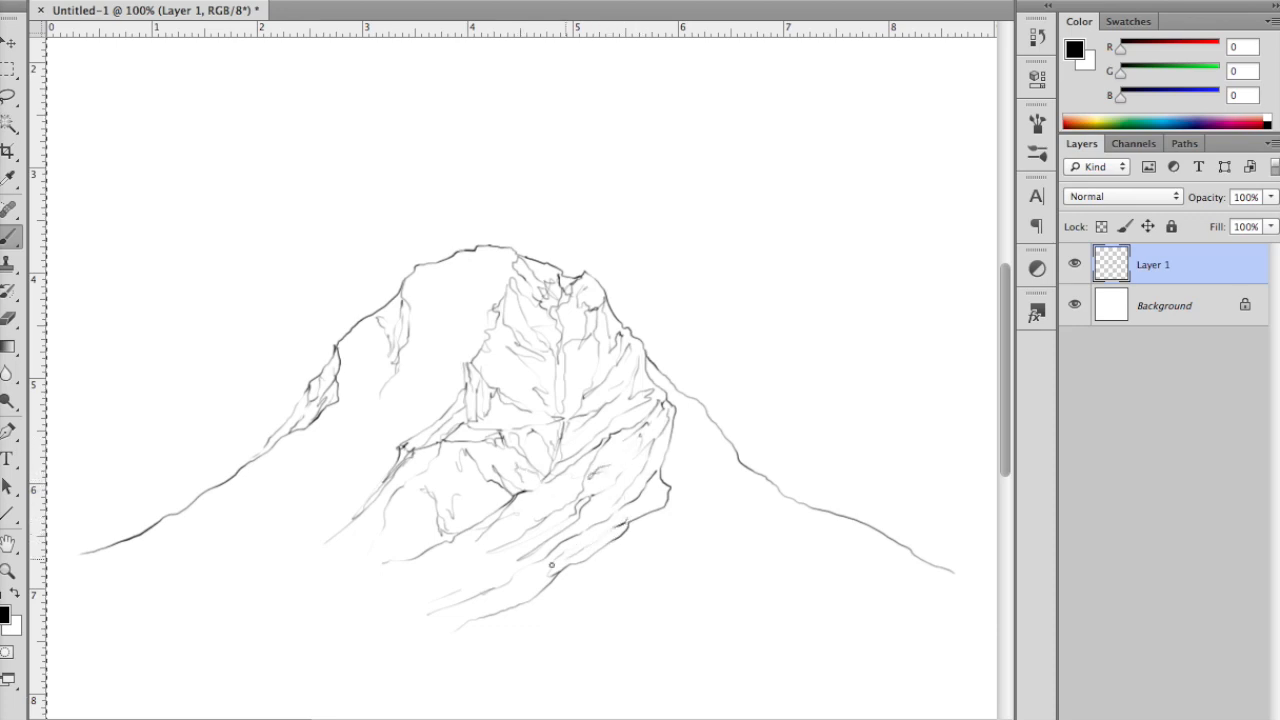
# Sketch the foothill ridges spreading from the base of the inner ridge and detail the outer right slope.
pyautogui.moveTo(668, 488)
pyautogui.mouseDown()
pyautogui.moveTo(821, 550)
pyautogui.moveTo(915, 565)
pyautogui.mouseUp()
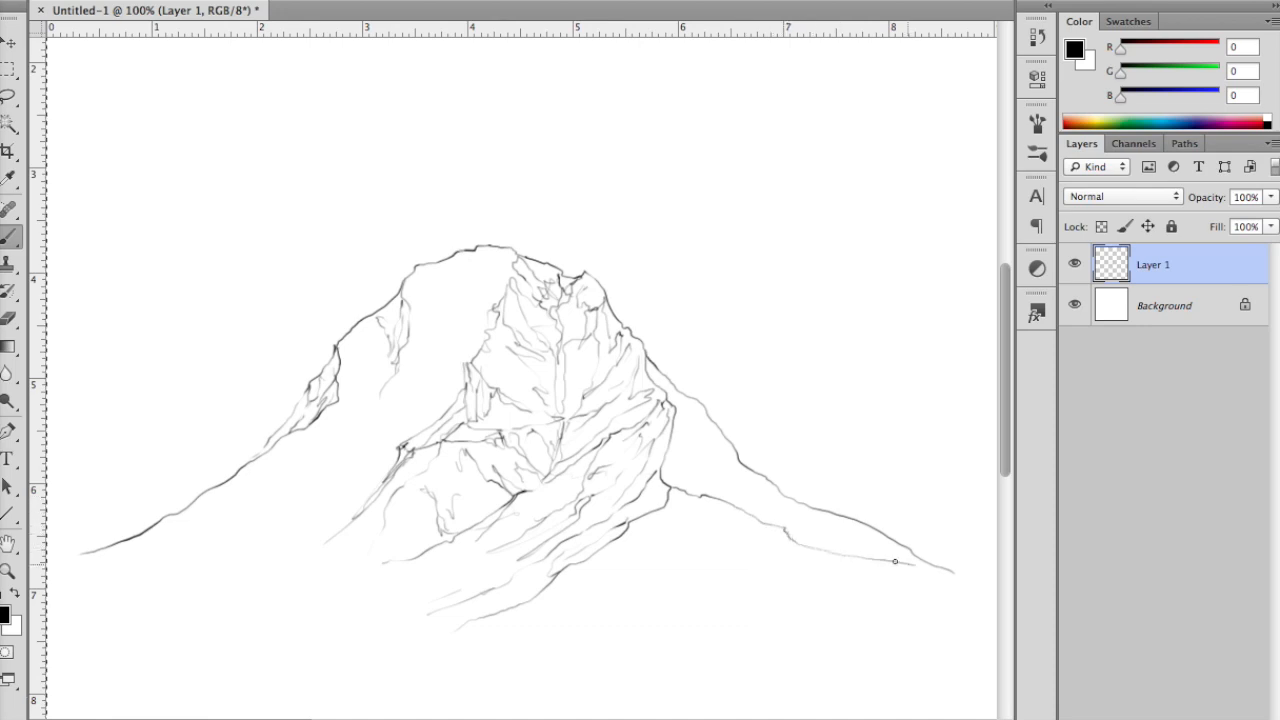
pyautogui.moveTo(697, 501)
pyautogui.mouseDown()
pyautogui.moveTo(780, 569)
pyautogui.moveTo(878, 602)
pyautogui.moveTo(683, 546)
pyautogui.moveTo(704, 578)
pyautogui.mouseUp()
pyautogui.moveTo(631, 548)
pyautogui.mouseDown()
pyautogui.moveTo(600, 584)
pyautogui.moveTo(689, 603)
pyautogui.moveTo(703, 592)
pyautogui.mouseUp()
pyautogui.moveTo(688, 550); pyautogui.dragTo(706, 569)
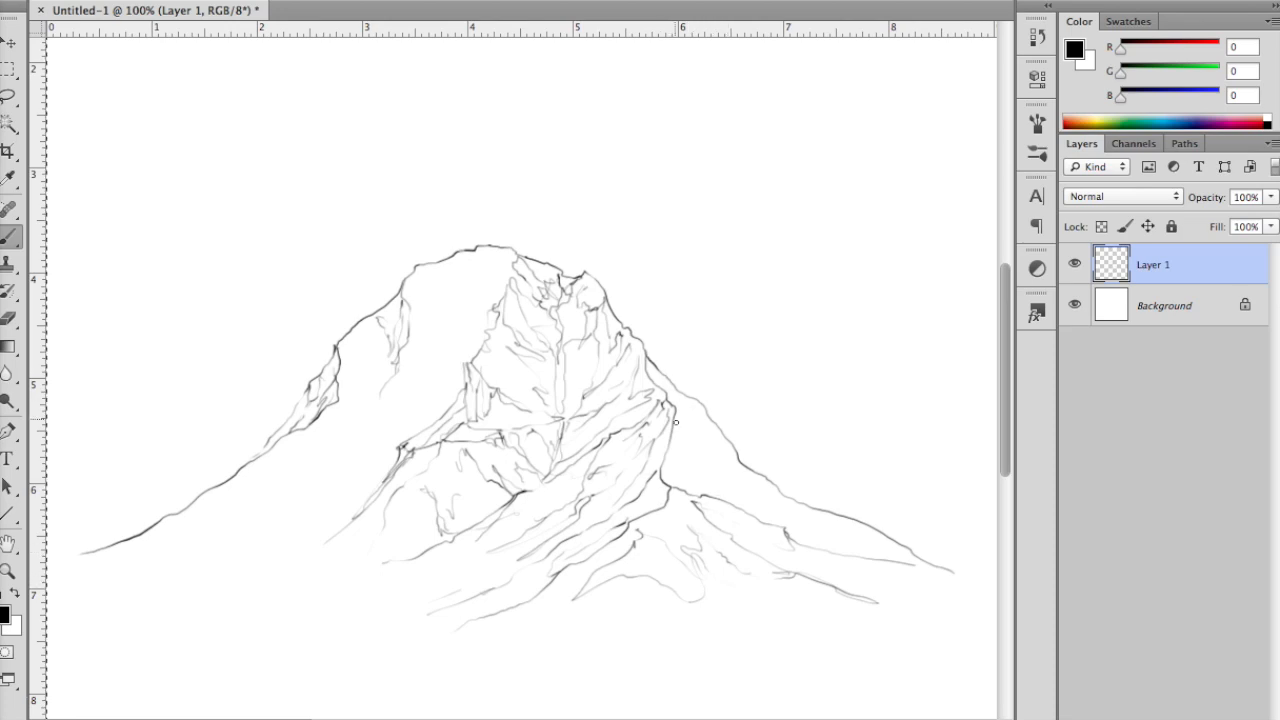
pyautogui.moveTo(704, 455)
pyautogui.mouseDown()
pyautogui.moveTo(686, 441)
pyautogui.moveTo(721, 480)
pyautogui.moveTo(709, 426)
pyautogui.moveTo(738, 466)
pyautogui.mouseUp()
pyautogui.moveTo(781, 502)
pyautogui.mouseDown()
pyautogui.moveTo(845, 534)
pyautogui.moveTo(762, 512)
pyautogui.mouseUp()
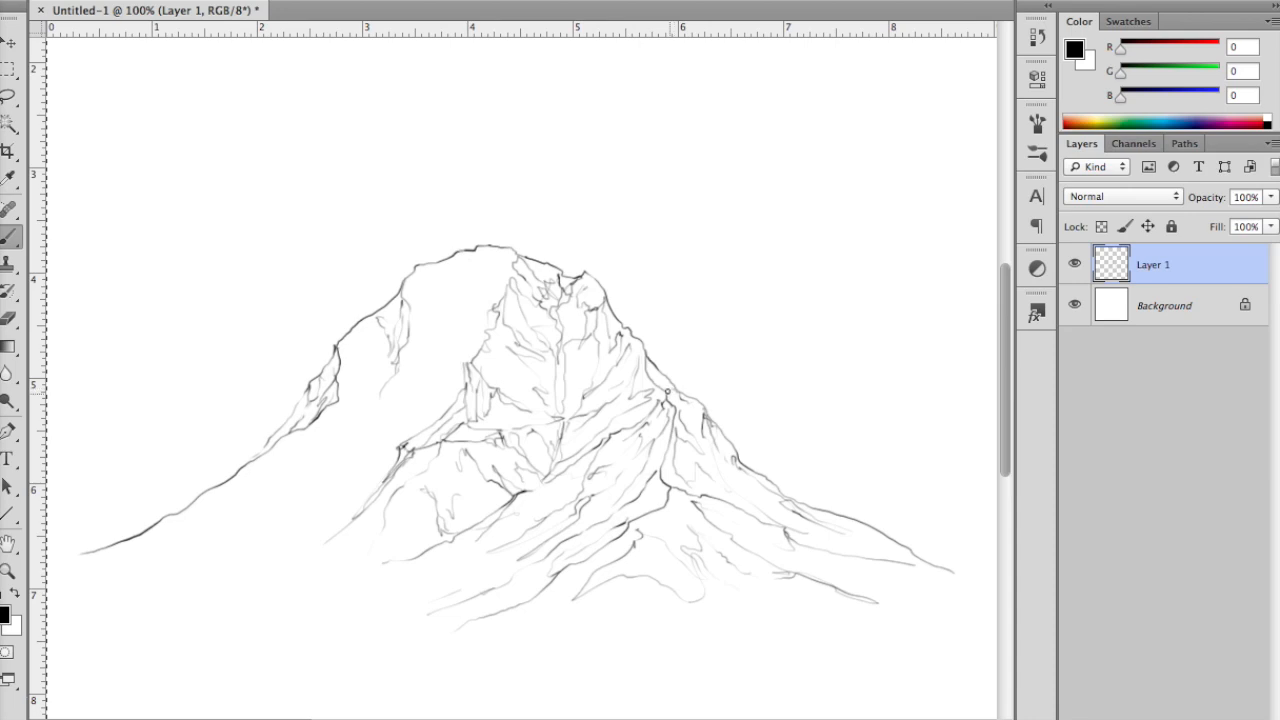
# Add rock lines across the mountain's left face and lower slopes, and sketch a distant ridge rising behind its right shoulder.
pyautogui.moveTo(466, 252)
pyautogui.mouseDown()
pyautogui.moveTo(487, 331)
pyautogui.moveTo(421, 409)
pyautogui.mouseUp()
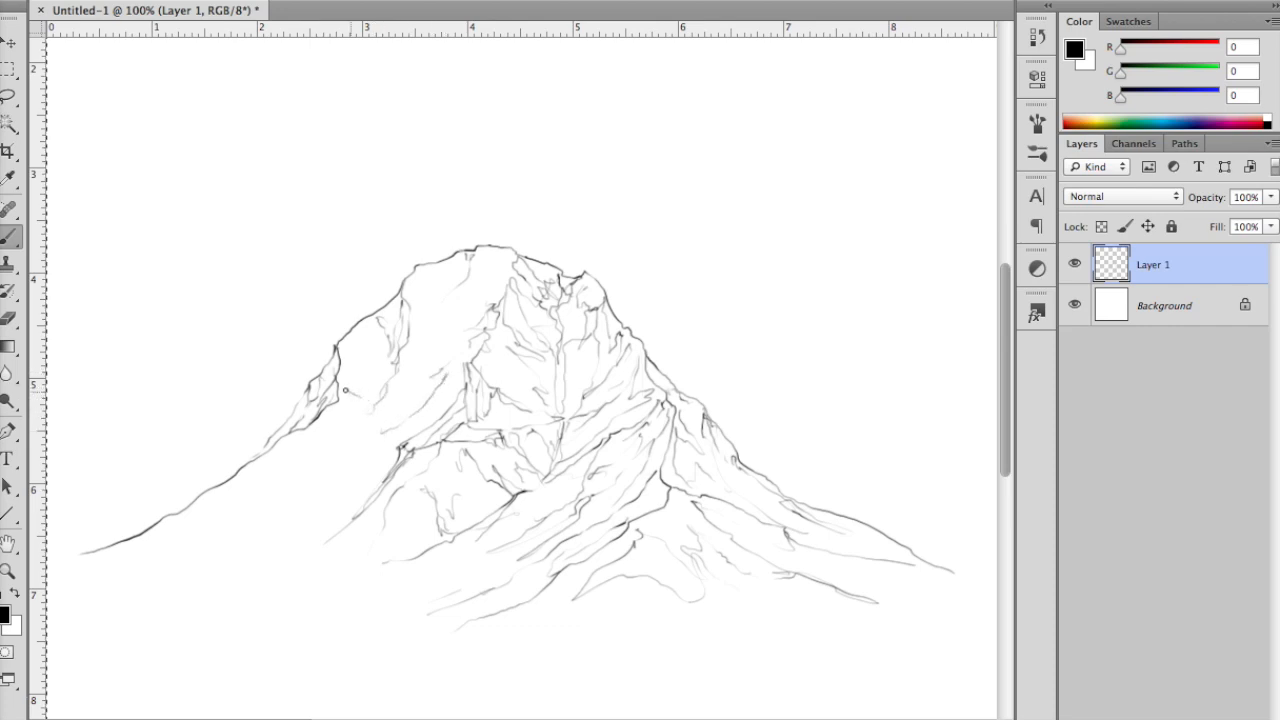
pyautogui.moveTo(386, 350); pyautogui.dragTo(351, 362)
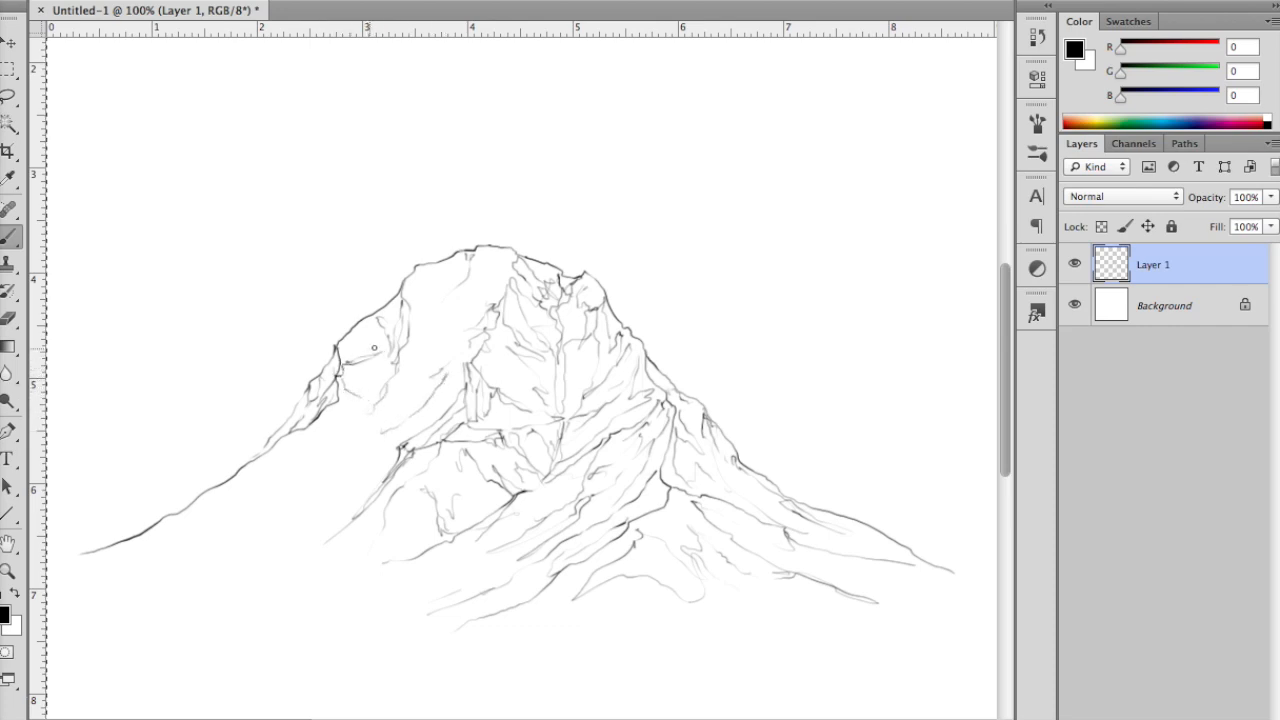
pyautogui.moveTo(440, 277)
pyautogui.mouseDown()
pyautogui.moveTo(458, 290)
pyautogui.moveTo(415, 332)
pyautogui.moveTo(473, 306)
pyautogui.moveTo(477, 336)
pyautogui.mouseUp()
pyautogui.moveTo(389, 388)
pyautogui.mouseDown()
pyautogui.moveTo(378, 419)
pyautogui.moveTo(275, 472)
pyautogui.moveTo(326, 473)
pyautogui.moveTo(341, 386)
pyautogui.moveTo(378, 404)
pyautogui.moveTo(384, 394)
pyautogui.moveTo(330, 490)
pyautogui.moveTo(186, 560)
pyautogui.moveTo(270, 573)
pyautogui.mouseUp()
pyautogui.moveTo(346, 547); pyautogui.dragTo(414, 504)
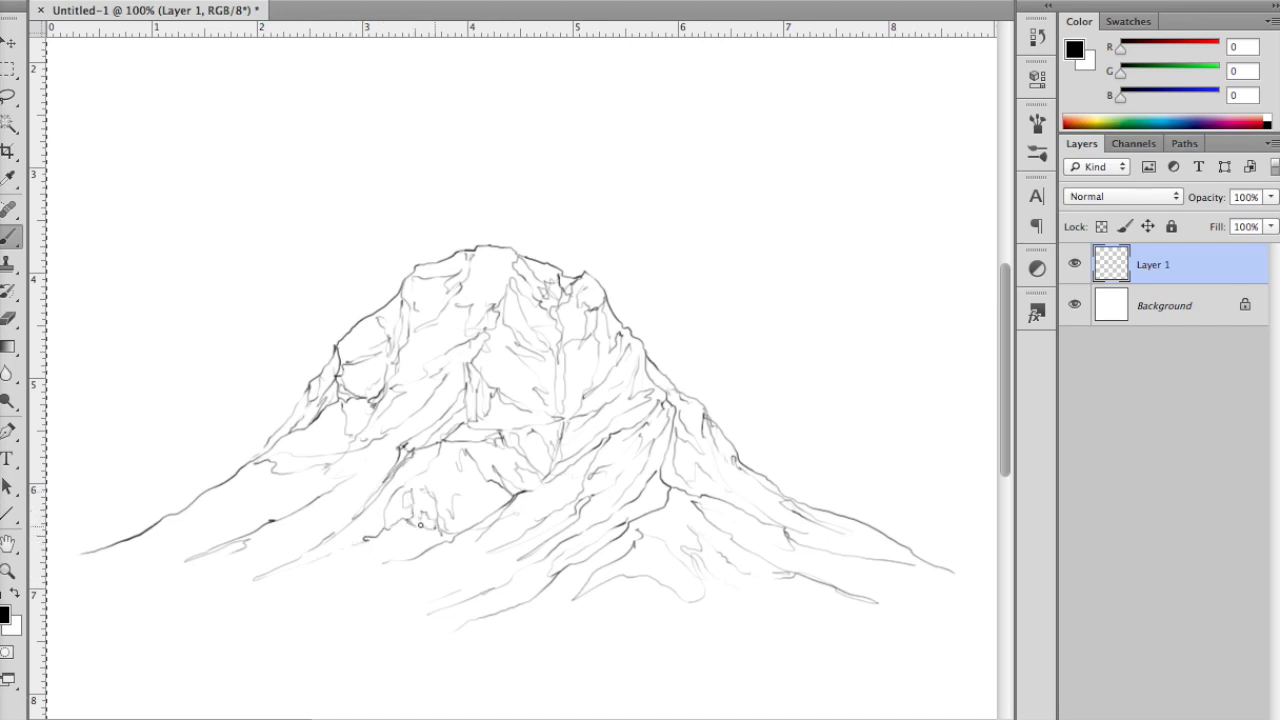
pyautogui.moveTo(433, 535)
pyautogui.mouseDown()
pyautogui.moveTo(389, 542)
pyautogui.moveTo(222, 636)
pyautogui.mouseUp()
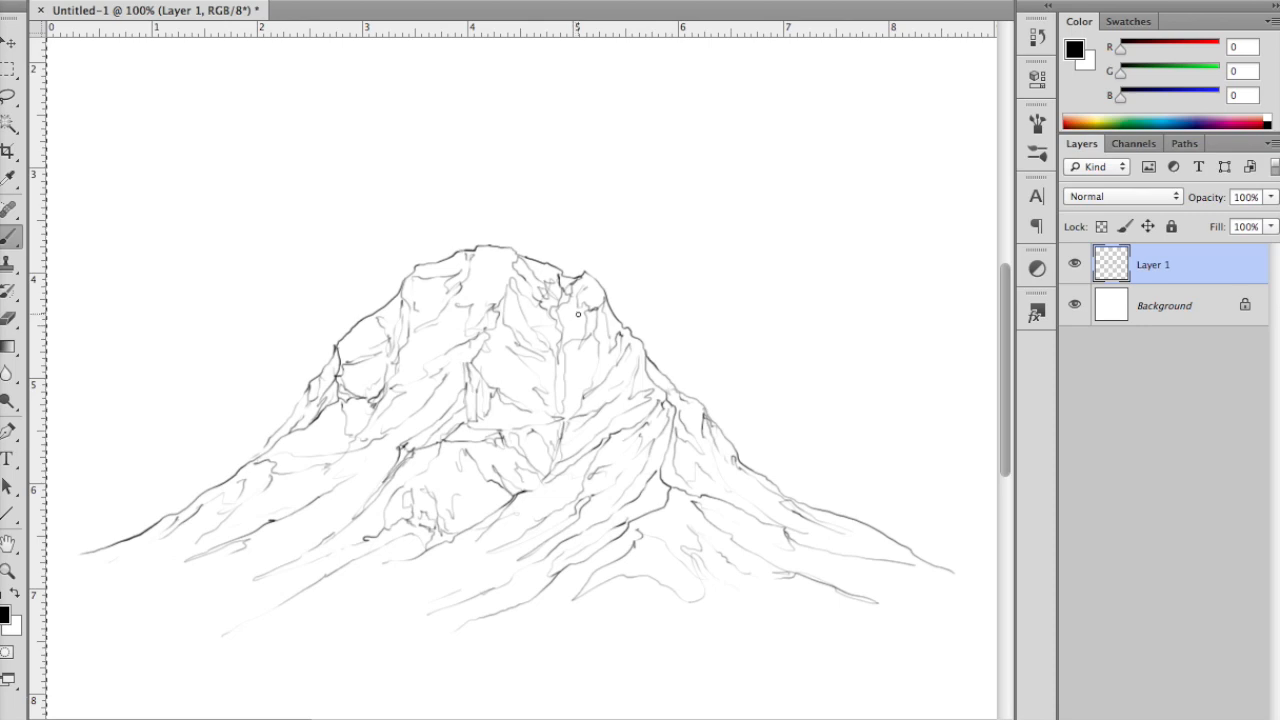
pyautogui.moveTo(674, 383); pyautogui.dragTo(687, 379)
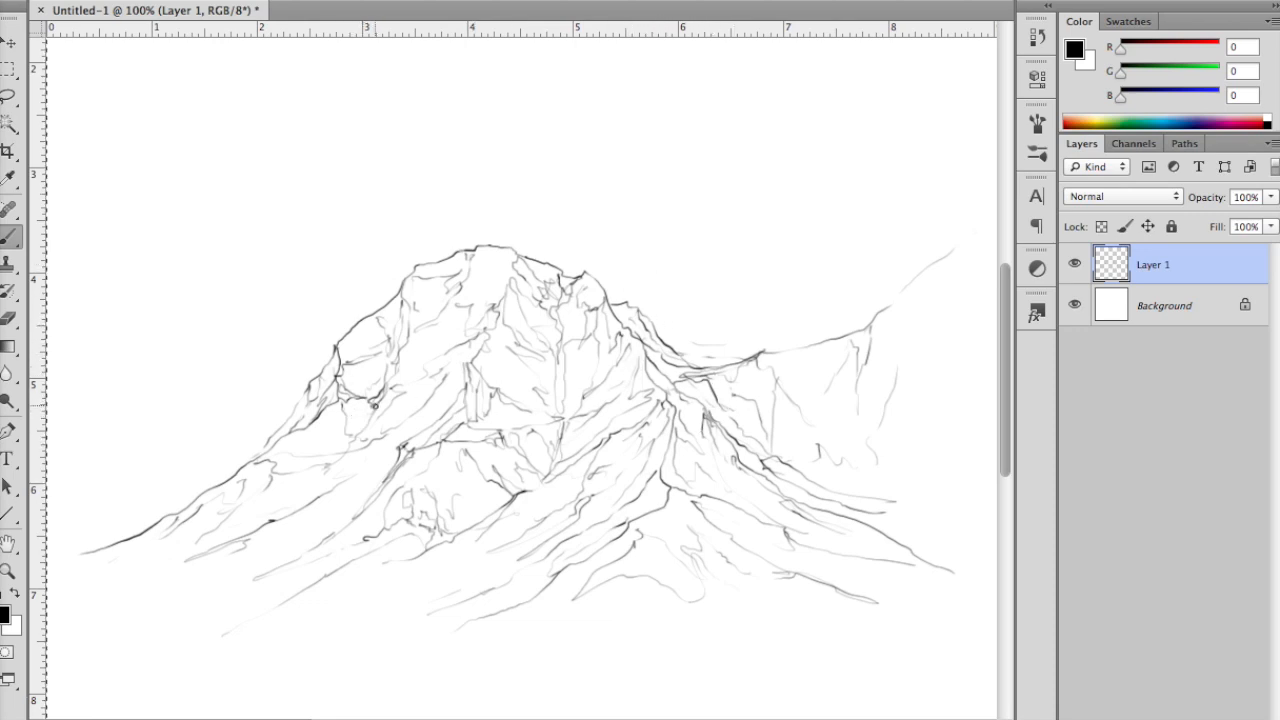
# Switch to a larger hard round brush and adjust its stroke settings for light shading.
pyautogui.rightClick(136, 188)
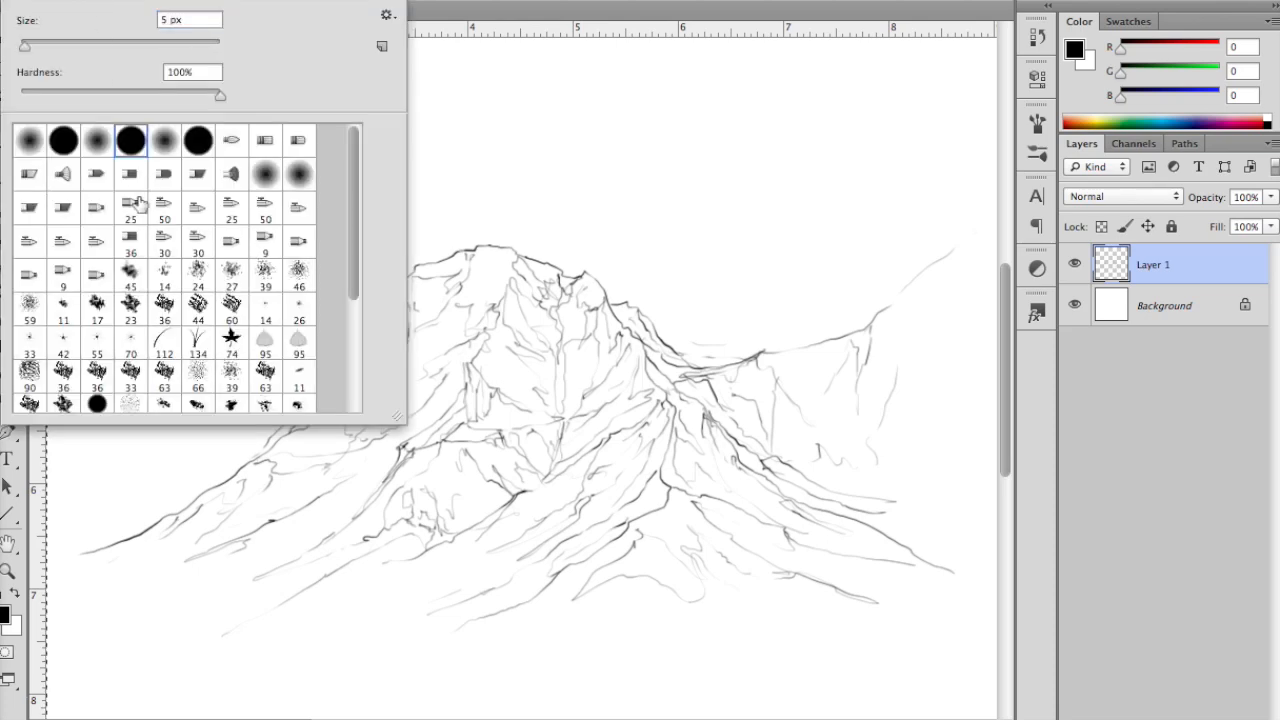
pyautogui.click(198, 142)
pyautogui.click(550, 7)
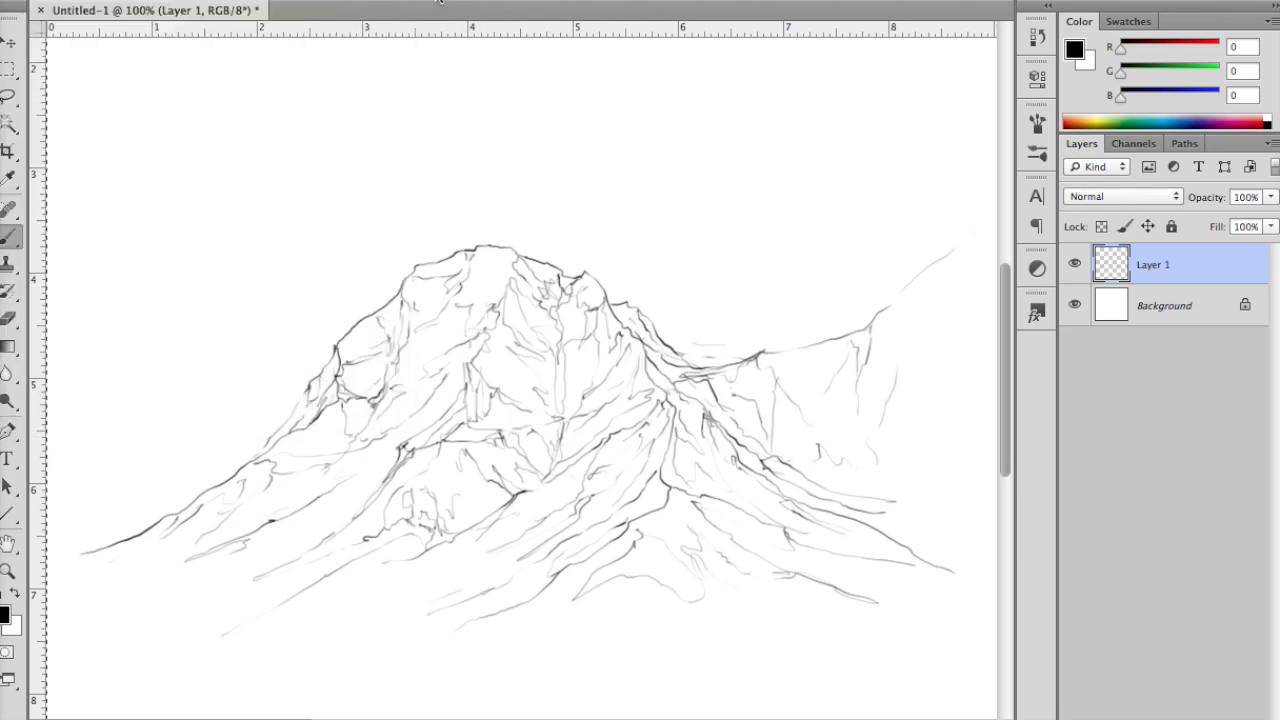
pyautogui.click(391, 0)
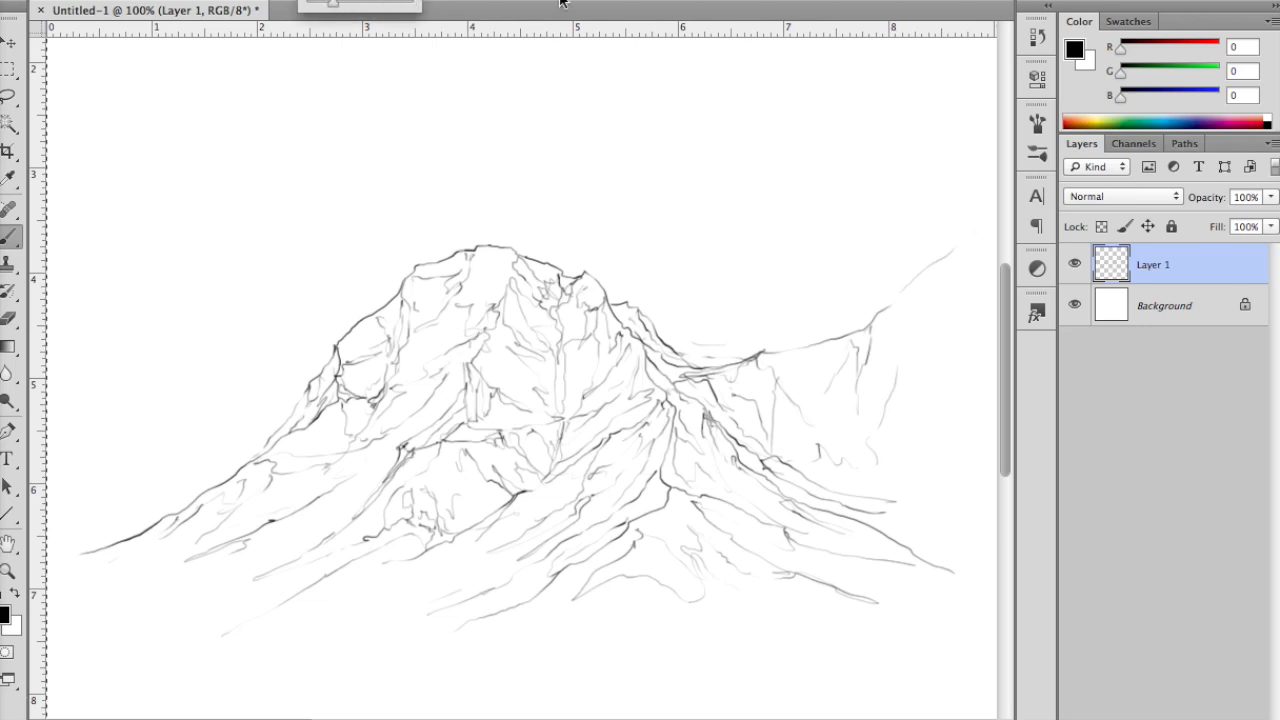
pyautogui.click(677, 0)
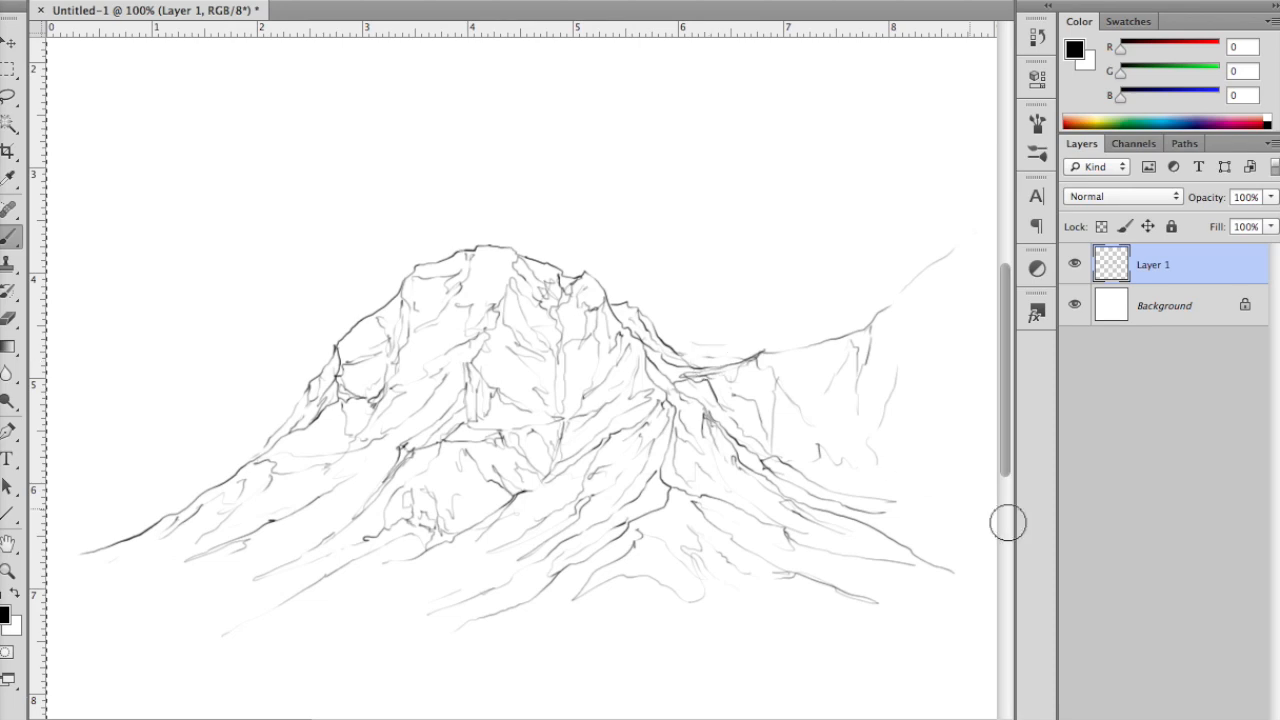
# Create a new layer beneath the line art and shade the right slope in light gray.
pyautogui.hotkey('ctrl', 'shift', 'alt', 'n')
pyautogui.moveTo(1126, 305); pyautogui.dragTo(1126, 318)
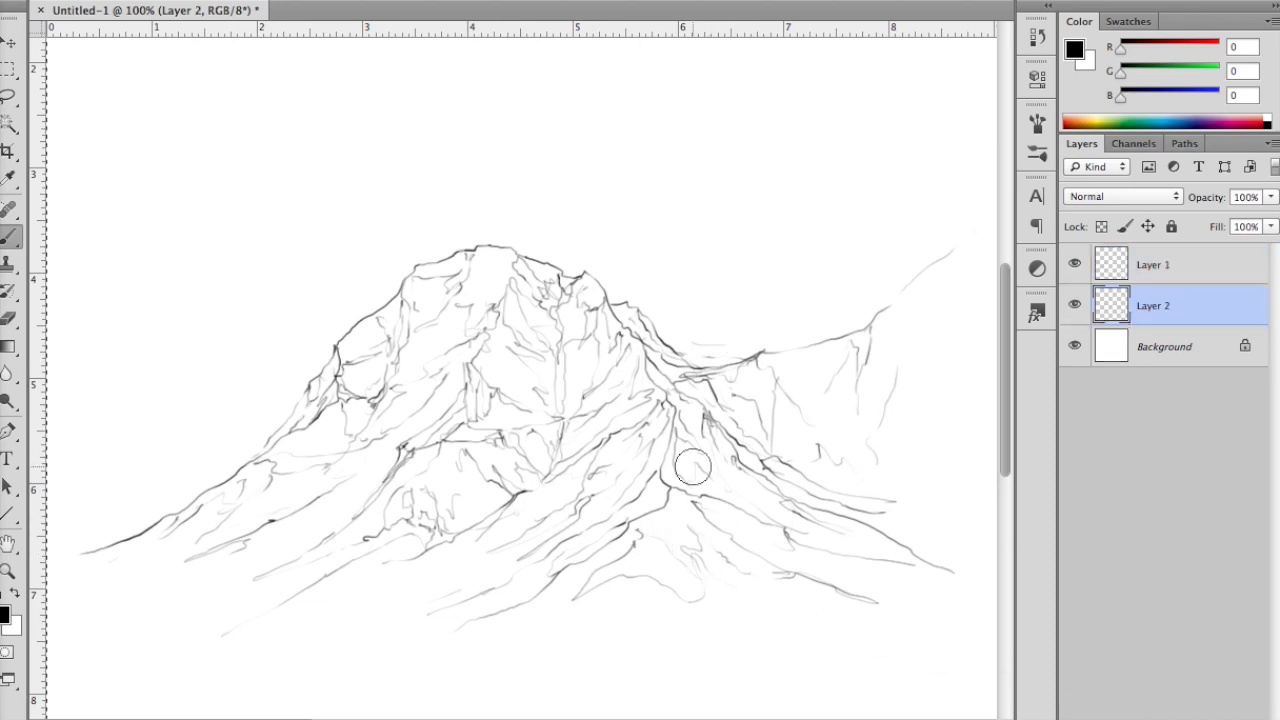
pyautogui.moveTo(669, 443)
pyautogui.mouseDown()
pyautogui.moveTo(697, 488)
pyautogui.moveTo(687, 470)
pyautogui.moveTo(787, 523)
pyautogui.moveTo(689, 423)
pyautogui.mouseUp()
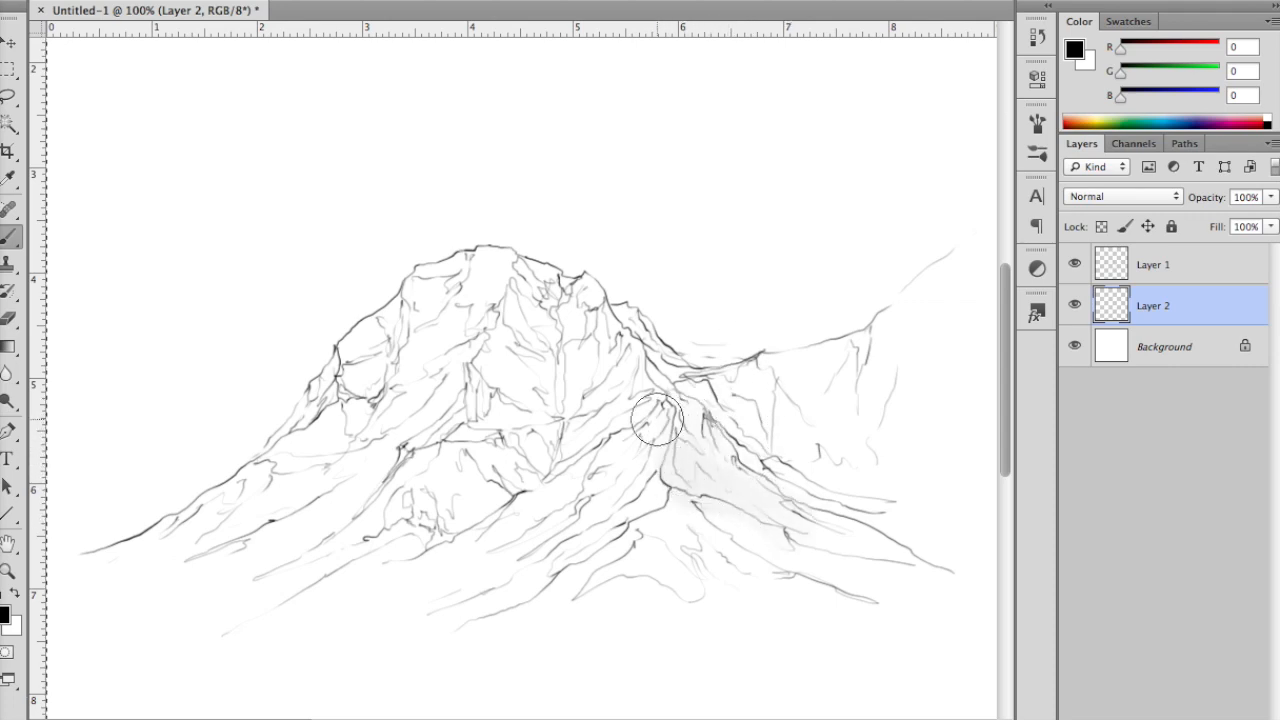
# Adjust the brush and shade the central face, the rocks below it and the left slopes in light gray.
pyautogui.rightClick(180, 118)
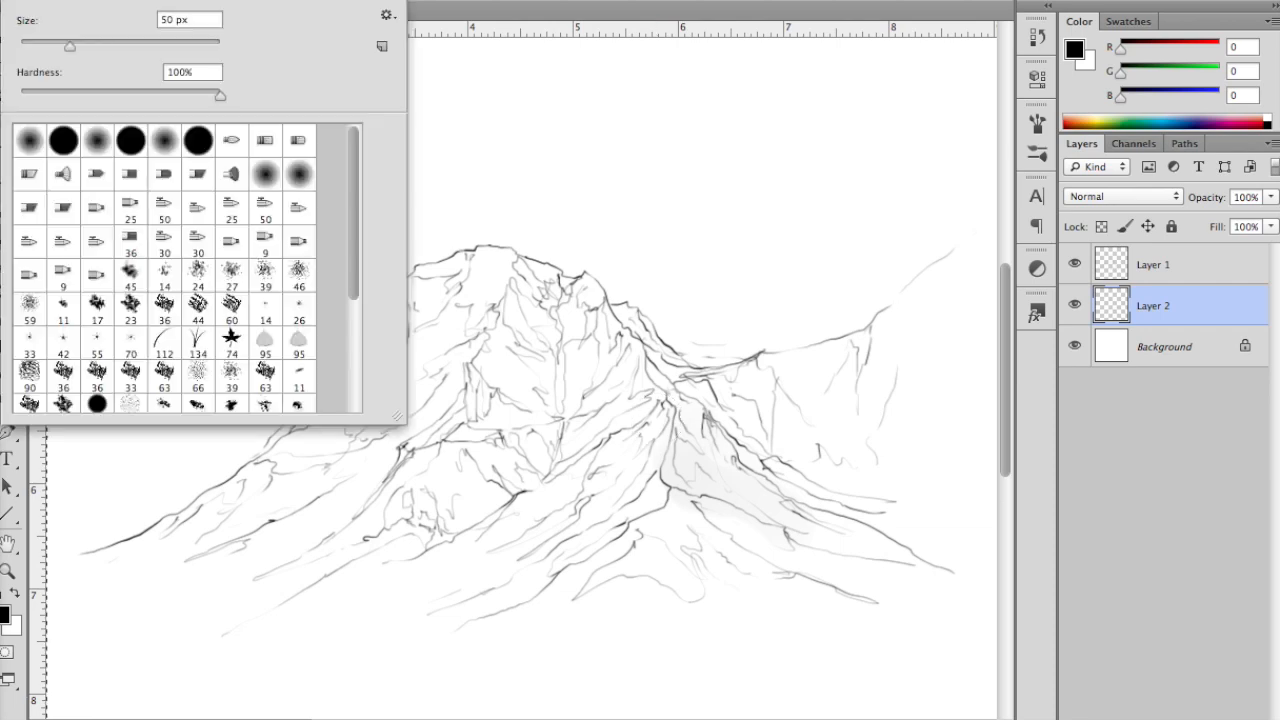
pyautogui.click(654, 110)
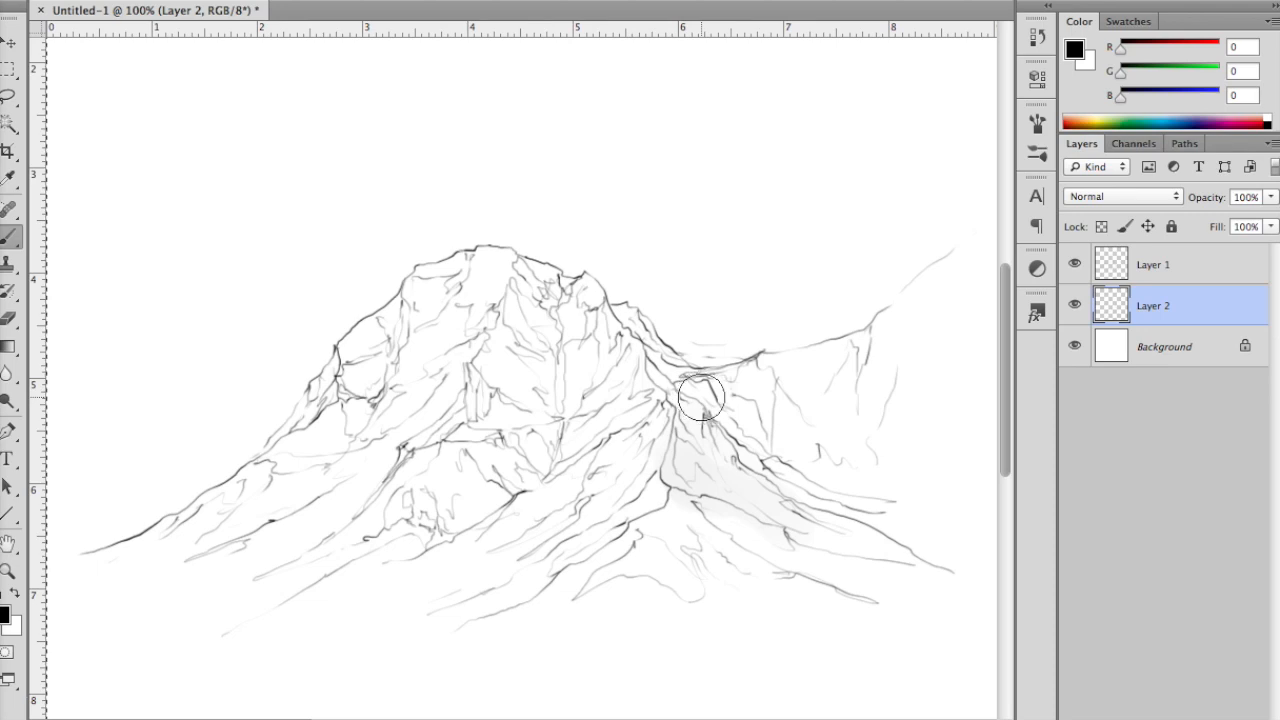
pyautogui.moveTo(512, 298)
pyautogui.mouseDown()
pyautogui.moveTo(523, 336)
pyautogui.moveTo(523, 313)
pyautogui.moveTo(551, 348)
pyautogui.moveTo(519, 300)
pyautogui.moveTo(551, 323)
pyautogui.moveTo(552, 349)
pyautogui.moveTo(530, 337)
pyautogui.moveTo(553, 356)
pyautogui.moveTo(564, 458)
pyautogui.moveTo(539, 477)
pyautogui.moveTo(480, 456)
pyautogui.moveTo(518, 492)
pyautogui.moveTo(495, 443)
pyautogui.moveTo(518, 471)
pyautogui.moveTo(517, 442)
pyautogui.moveTo(542, 435)
pyautogui.moveTo(530, 469)
pyautogui.moveTo(550, 451)
pyautogui.moveTo(476, 451)
pyautogui.moveTo(505, 482)
pyautogui.moveTo(499, 500)
pyautogui.moveTo(477, 503)
pyautogui.moveTo(454, 552)
pyautogui.moveTo(483, 510)
pyautogui.moveTo(444, 534)
pyautogui.moveTo(438, 491)
pyautogui.moveTo(459, 470)
pyautogui.moveTo(474, 497)
pyautogui.moveTo(493, 492)
pyautogui.moveTo(455, 519)
pyautogui.moveTo(479, 497)
pyautogui.mouseUp()
pyautogui.moveTo(529, 373)
pyautogui.mouseDown()
pyautogui.moveTo(507, 410)
pyautogui.moveTo(484, 366)
pyautogui.moveTo(534, 400)
pyautogui.moveTo(498, 358)
pyautogui.moveTo(508, 339)
pyautogui.moveTo(552, 389)
pyautogui.moveTo(510, 377)
pyautogui.moveTo(549, 400)
pyautogui.moveTo(496, 429)
pyautogui.moveTo(525, 404)
pyautogui.moveTo(525, 267)
pyautogui.moveTo(548, 303)
pyautogui.moveTo(525, 292)
pyautogui.moveTo(532, 302)
pyautogui.moveTo(554, 289)
pyautogui.moveTo(556, 370)
pyautogui.moveTo(515, 284)
pyautogui.moveTo(541, 378)
pyautogui.mouseUp()
pyautogui.moveTo(418, 325)
pyautogui.mouseDown()
pyautogui.moveTo(460, 286)
pyautogui.moveTo(400, 346)
pyautogui.moveTo(434, 309)
pyautogui.moveTo(417, 386)
pyautogui.moveTo(454, 352)
pyautogui.moveTo(411, 409)
pyautogui.moveTo(374, 351)
pyautogui.moveTo(334, 451)
pyautogui.moveTo(329, 392)
pyautogui.moveTo(245, 479)
pyautogui.moveTo(349, 457)
pyautogui.moveTo(274, 520)
pyautogui.moveTo(277, 486)
pyautogui.moveTo(266, 520)
pyautogui.moveTo(309, 471)
pyautogui.moveTo(203, 541)
pyautogui.mouseUp()
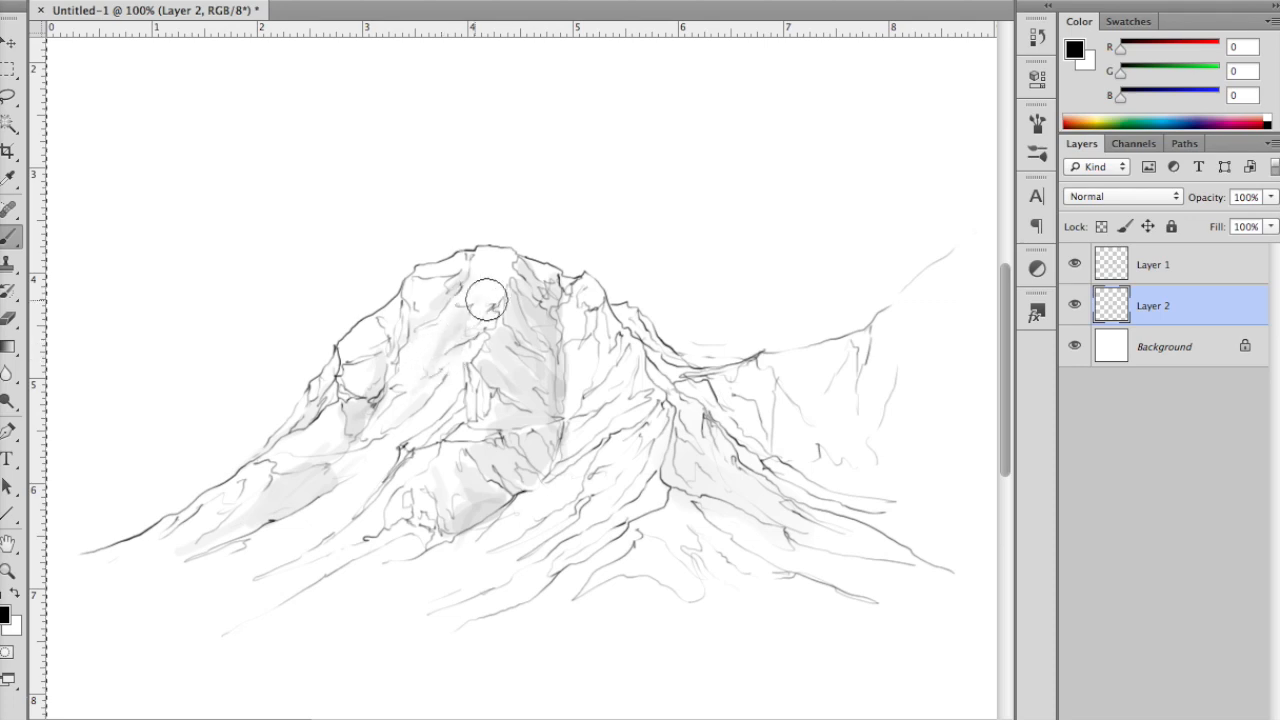
# Shade the right shoulder, the lower right ridges, the foothills and the distant ridge in light gray.
pyautogui.moveTo(614, 321)
pyautogui.mouseDown()
pyautogui.moveTo(591, 392)
pyautogui.moveTo(604, 310)
pyautogui.mouseUp()
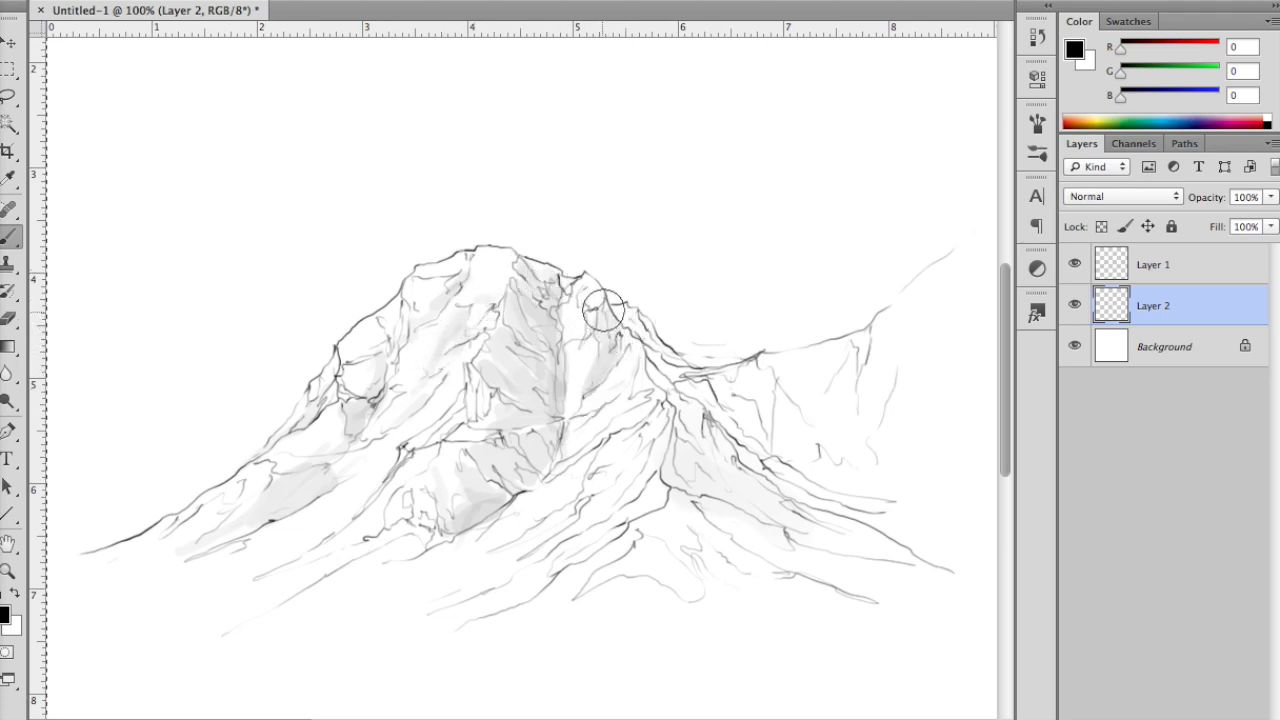
pyautogui.moveTo(608, 393)
pyautogui.mouseDown()
pyautogui.moveTo(653, 371)
pyautogui.moveTo(592, 431)
pyautogui.moveTo(589, 465)
pyautogui.moveTo(632, 435)
pyautogui.moveTo(588, 510)
pyautogui.moveTo(660, 429)
pyautogui.moveTo(616, 520)
pyautogui.moveTo(632, 510)
pyautogui.moveTo(549, 578)
pyautogui.mouseUp()
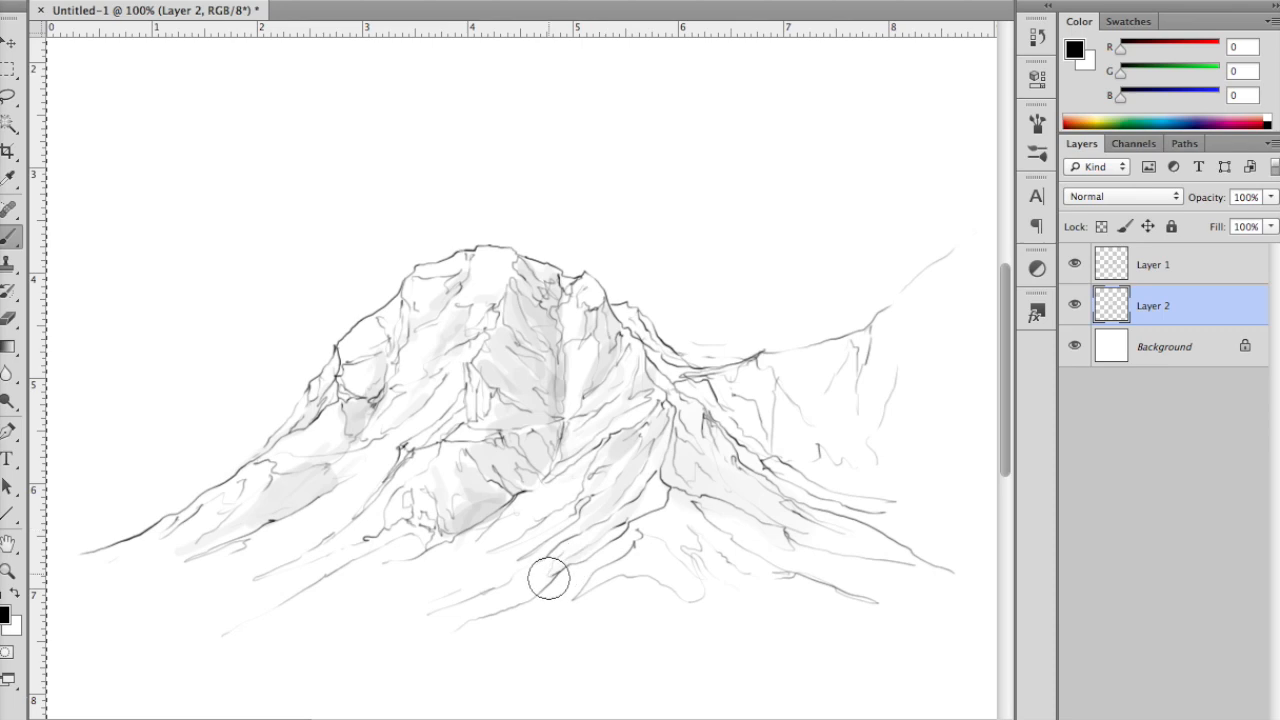
pyautogui.moveTo(646, 531)
pyautogui.mouseDown()
pyautogui.moveTo(692, 540)
pyautogui.moveTo(673, 503)
pyautogui.moveTo(685, 504)
pyautogui.moveTo(762, 579)
pyautogui.moveTo(679, 513)
pyautogui.moveTo(633, 562)
pyautogui.moveTo(658, 557)
pyautogui.moveTo(695, 582)
pyautogui.moveTo(690, 559)
pyautogui.moveTo(746, 585)
pyautogui.moveTo(649, 535)
pyautogui.moveTo(709, 489)
pyautogui.moveTo(682, 470)
pyautogui.moveTo(679, 440)
pyautogui.moveTo(676, 480)
pyautogui.moveTo(714, 491)
pyautogui.moveTo(694, 453)
pyautogui.moveTo(713, 425)
pyautogui.moveTo(784, 512)
pyautogui.moveTo(896, 552)
pyautogui.moveTo(699, 456)
pyautogui.moveTo(676, 397)
pyautogui.moveTo(649, 372)
pyautogui.moveTo(656, 359)
pyautogui.moveTo(734, 426)
pyautogui.moveTo(707, 380)
pyautogui.moveTo(779, 449)
pyautogui.moveTo(750, 410)
pyautogui.moveTo(774, 447)
pyautogui.moveTo(765, 364)
pyautogui.moveTo(774, 423)
pyautogui.moveTo(801, 444)
pyautogui.moveTo(785, 455)
pyautogui.moveTo(797, 420)
pyautogui.moveTo(848, 493)
pyautogui.moveTo(854, 357)
pyautogui.moveTo(850, 409)
pyautogui.moveTo(871, 454)
pyautogui.moveTo(840, 426)
pyautogui.moveTo(826, 480)
pyautogui.mouseUp()
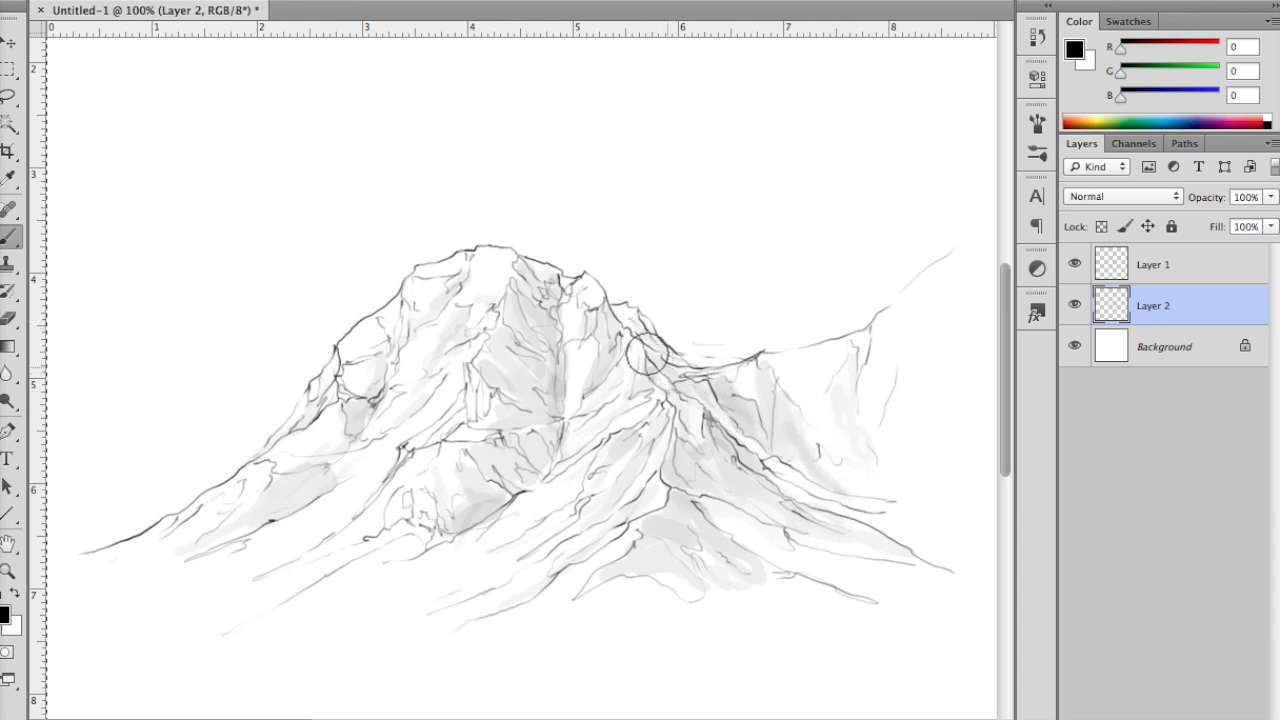
# Deepen the shadows on the central face, the crevices, the lower slopes and the right ridge with darker gray strokes.
pyautogui.moveTo(665, 389)
pyautogui.mouseDown()
pyautogui.moveTo(714, 466)
pyautogui.moveTo(709, 427)
pyautogui.moveTo(756, 496)
pyautogui.moveTo(710, 421)
pyautogui.moveTo(721, 464)
pyautogui.moveTo(715, 446)
pyautogui.moveTo(753, 502)
pyautogui.moveTo(701, 463)
pyautogui.moveTo(662, 380)
pyautogui.moveTo(668, 410)
pyautogui.moveTo(610, 441)
pyautogui.moveTo(630, 438)
pyautogui.moveTo(592, 482)
pyautogui.moveTo(662, 412)
pyautogui.moveTo(614, 511)
pyautogui.moveTo(677, 499)
pyautogui.moveTo(732, 562)
pyautogui.moveTo(719, 529)
pyautogui.moveTo(752, 568)
pyautogui.moveTo(706, 536)
pyautogui.moveTo(665, 532)
pyautogui.moveTo(783, 530)
pyautogui.moveTo(800, 557)
pyautogui.moveTo(869, 577)
pyautogui.moveTo(753, 543)
pyautogui.moveTo(697, 504)
pyautogui.moveTo(827, 571)
pyautogui.moveTo(728, 548)
pyautogui.moveTo(716, 561)
pyautogui.moveTo(667, 518)
pyautogui.moveTo(555, 466)
pyautogui.moveTo(540, 399)
pyautogui.moveTo(554, 429)
pyautogui.moveTo(540, 452)
pyautogui.moveTo(531, 440)
pyautogui.moveTo(544, 470)
pyautogui.moveTo(514, 466)
pyautogui.moveTo(504, 445)
pyautogui.moveTo(531, 474)
pyautogui.moveTo(478, 509)
pyautogui.moveTo(471, 468)
pyautogui.moveTo(493, 496)
pyautogui.moveTo(486, 486)
pyautogui.moveTo(466, 509)
pyautogui.moveTo(437, 494)
pyautogui.moveTo(442, 547)
pyautogui.moveTo(414, 514)
pyautogui.moveTo(418, 564)
pyautogui.mouseUp()
pyautogui.moveTo(478, 455)
pyautogui.mouseDown()
pyautogui.moveTo(500, 431)
pyautogui.moveTo(495, 345)
pyautogui.moveTo(550, 392)
pyautogui.moveTo(519, 293)
pyautogui.moveTo(543, 349)
pyautogui.moveTo(558, 343)
pyautogui.mouseUp()
pyautogui.moveTo(528, 270)
pyautogui.mouseDown()
pyautogui.moveTo(555, 311)
pyautogui.moveTo(559, 274)
pyautogui.moveTo(560, 332)
pyautogui.moveTo(582, 340)
pyautogui.moveTo(559, 387)
pyautogui.moveTo(587, 355)
pyautogui.moveTo(554, 454)
pyautogui.moveTo(583, 428)
pyautogui.moveTo(519, 509)
pyautogui.moveTo(580, 490)
pyautogui.moveTo(507, 545)
pyautogui.mouseUp()
pyautogui.moveTo(638, 377)
pyautogui.mouseDown()
pyautogui.moveTo(605, 323)
pyautogui.moveTo(619, 370)
pyautogui.moveTo(630, 333)
pyautogui.moveTo(680, 415)
pyautogui.mouseUp()
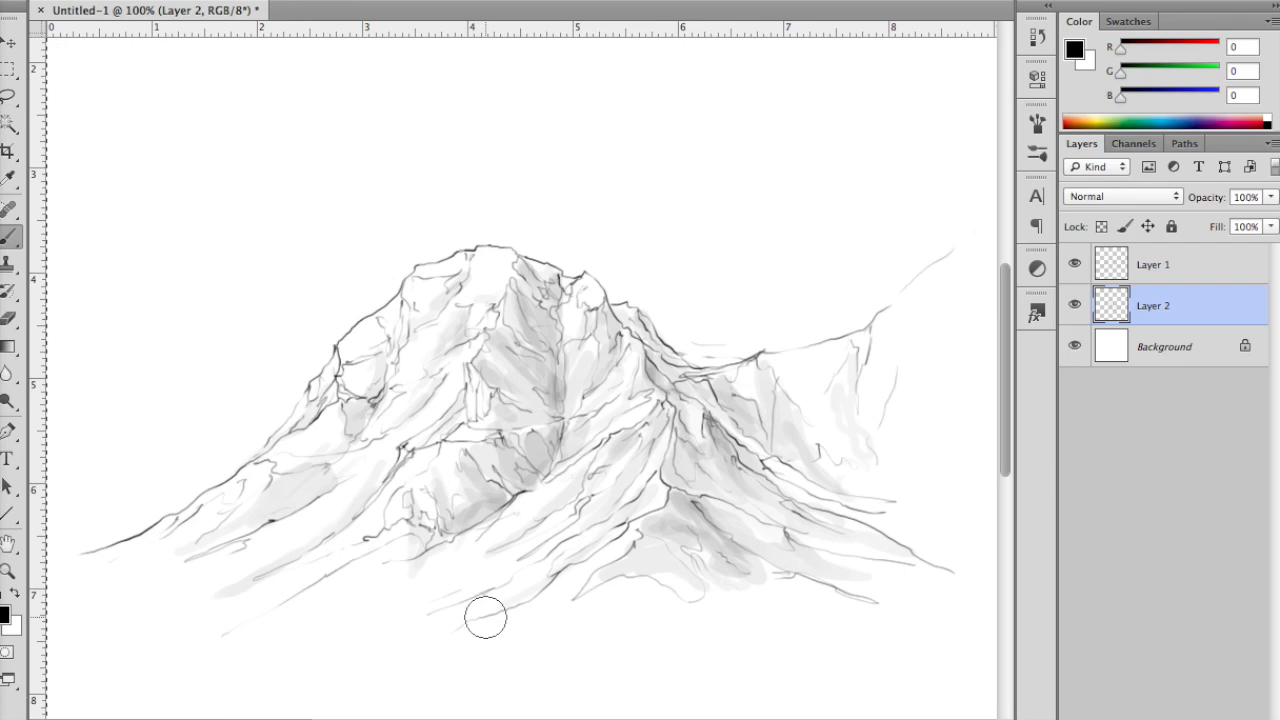
pyautogui.press('super+minus')
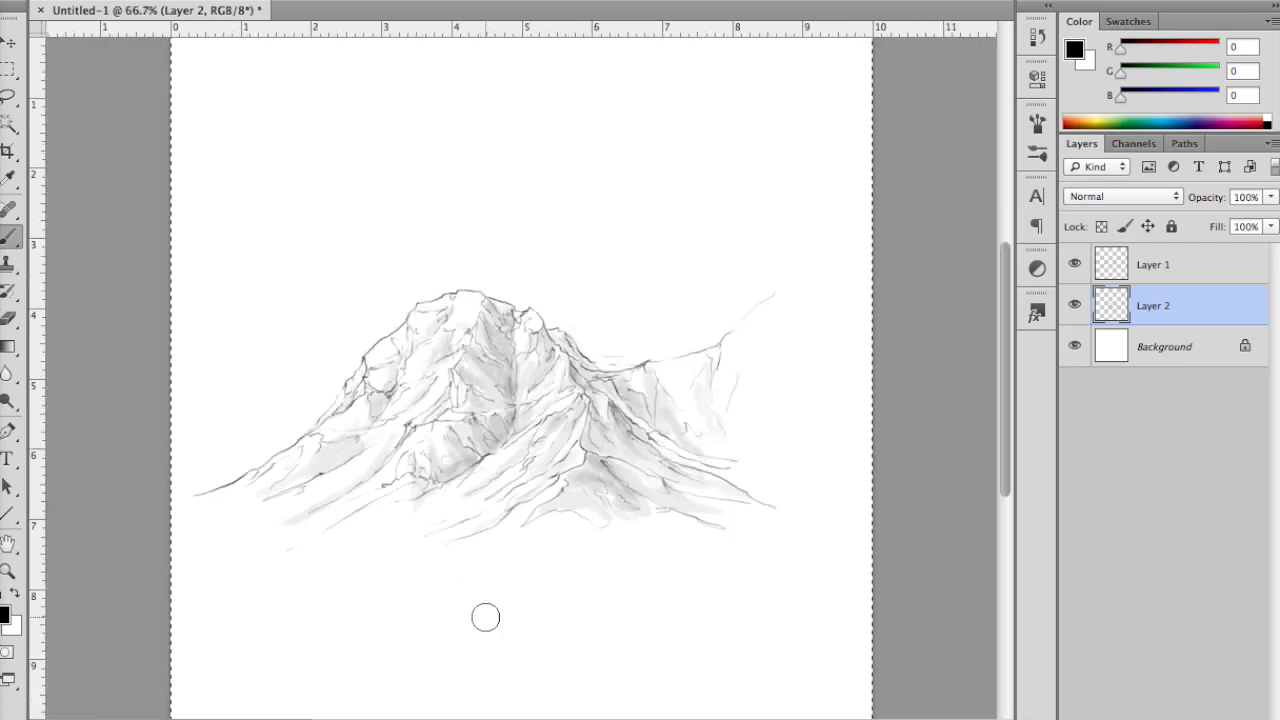